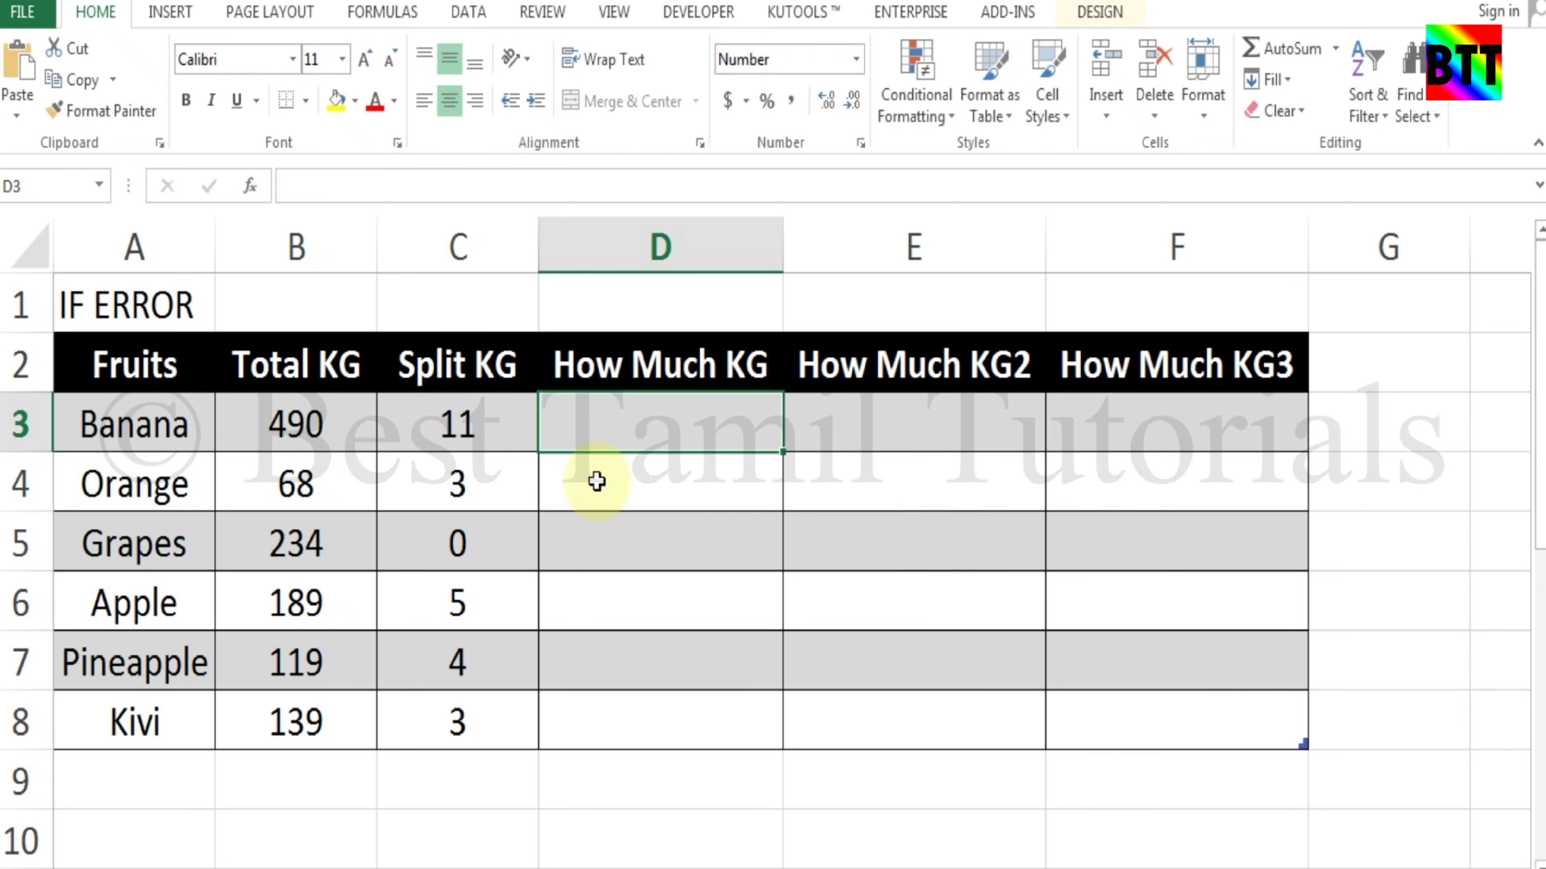
Review the fruit table's Total KG and Split KG values and the empty How Much KG column.
left_click(659, 464)
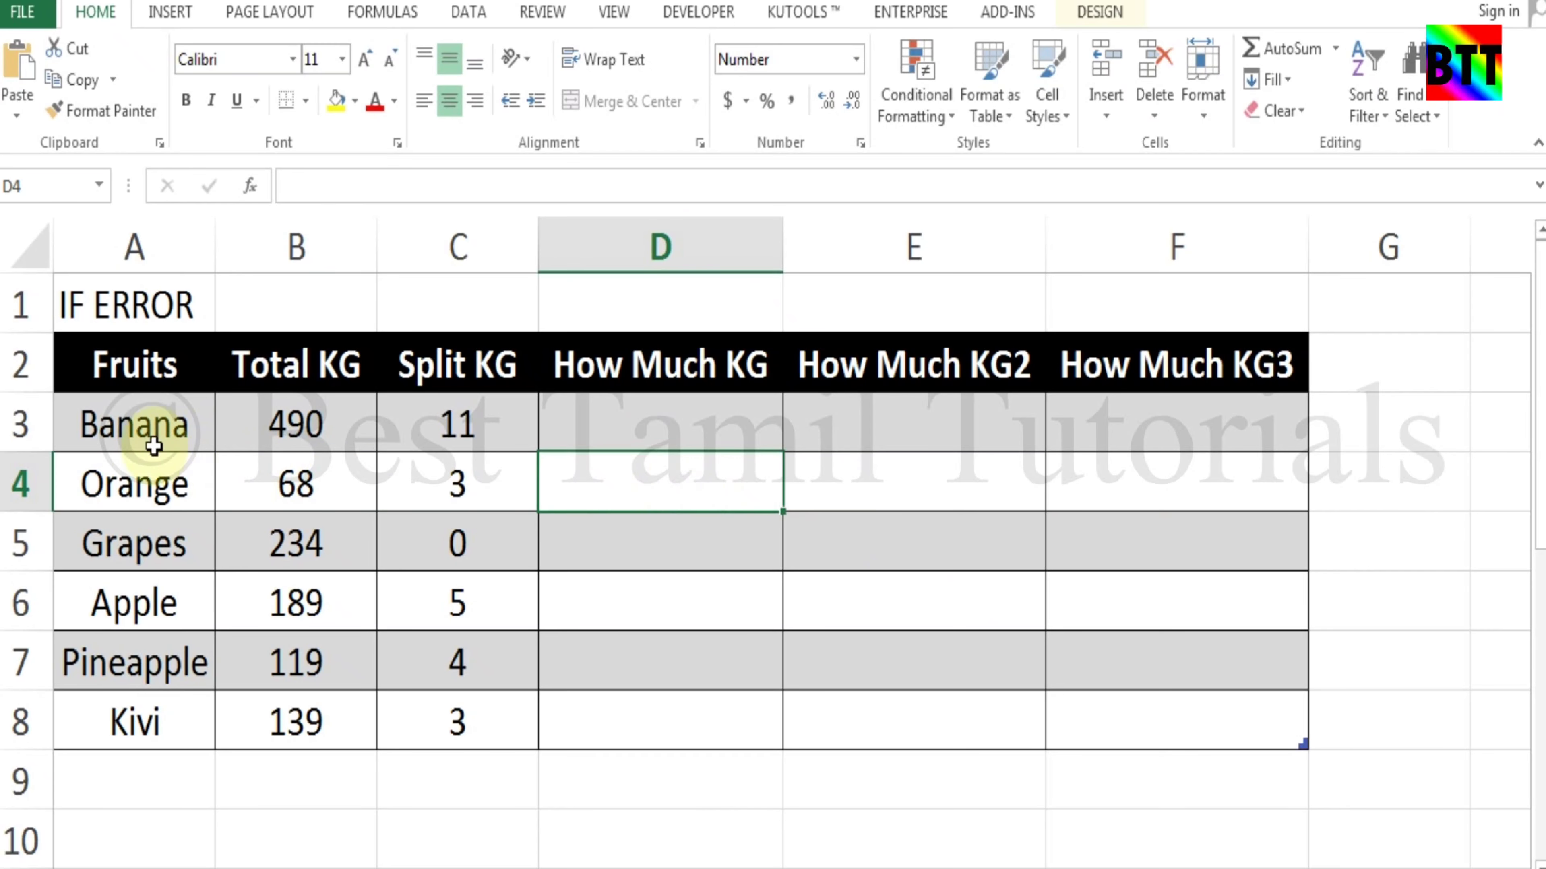
left_click(153, 447)
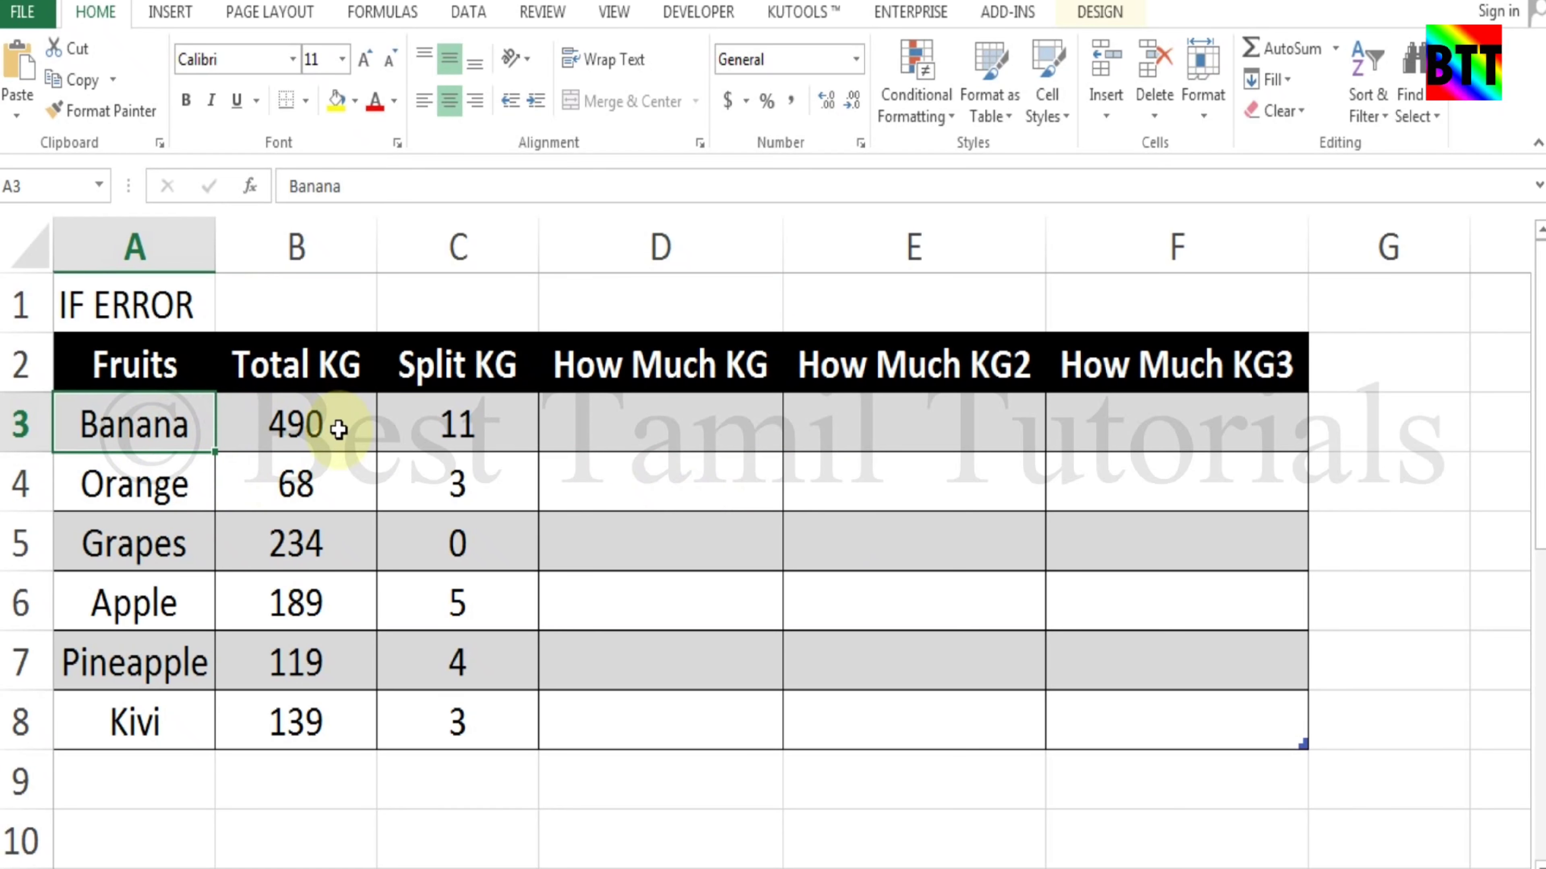
left_click_drag(338, 428, 345, 663)
left_click_drag(505, 430, 444, 673)
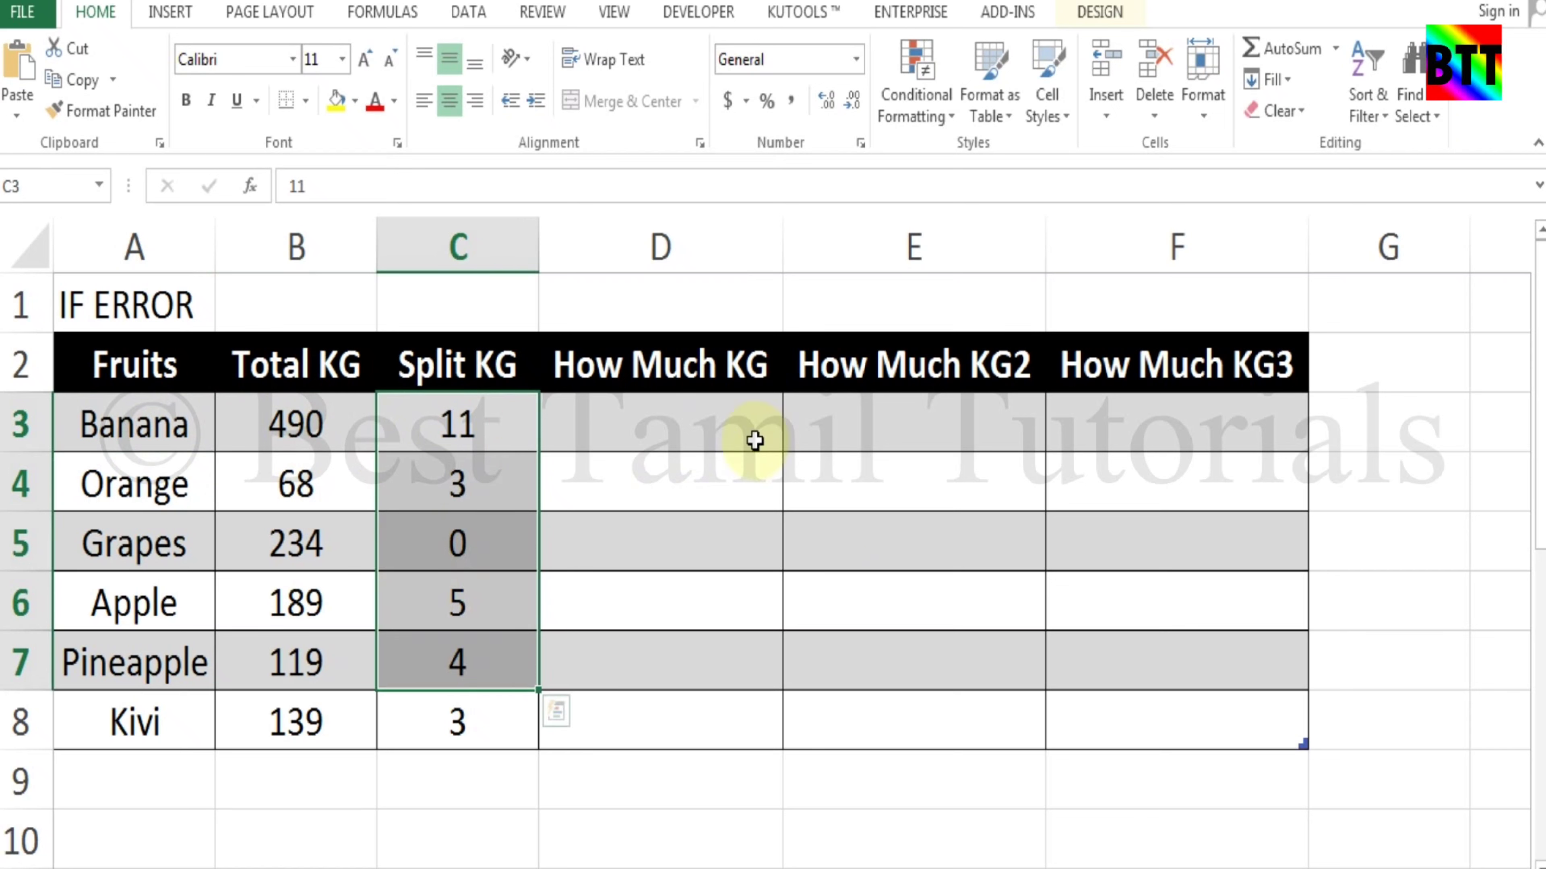
left_click(714, 439)
left_click(327, 432)
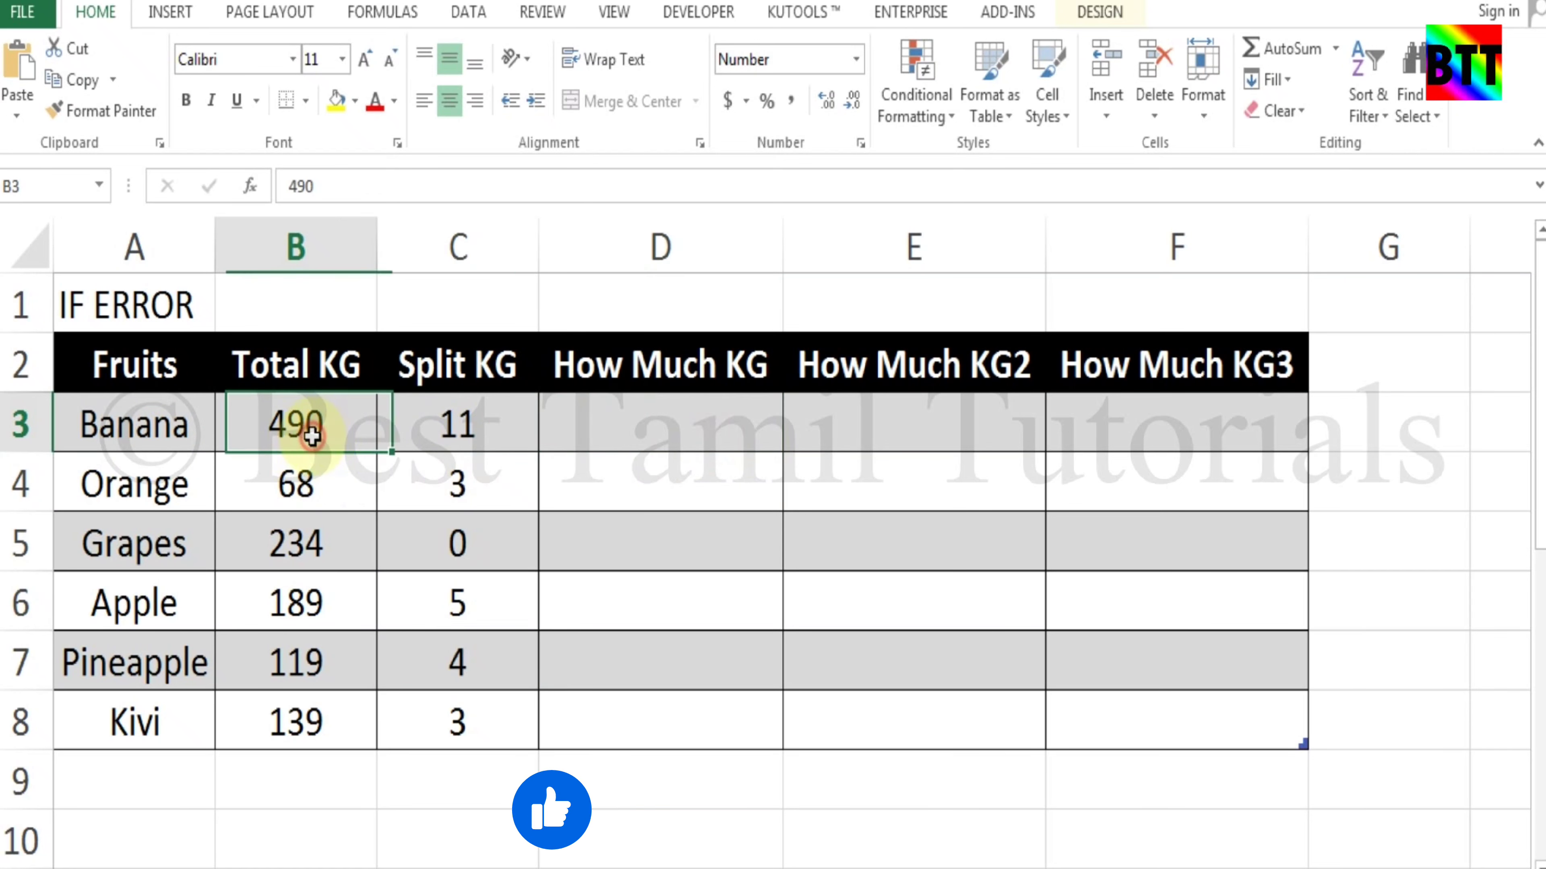
left_click(492, 432)
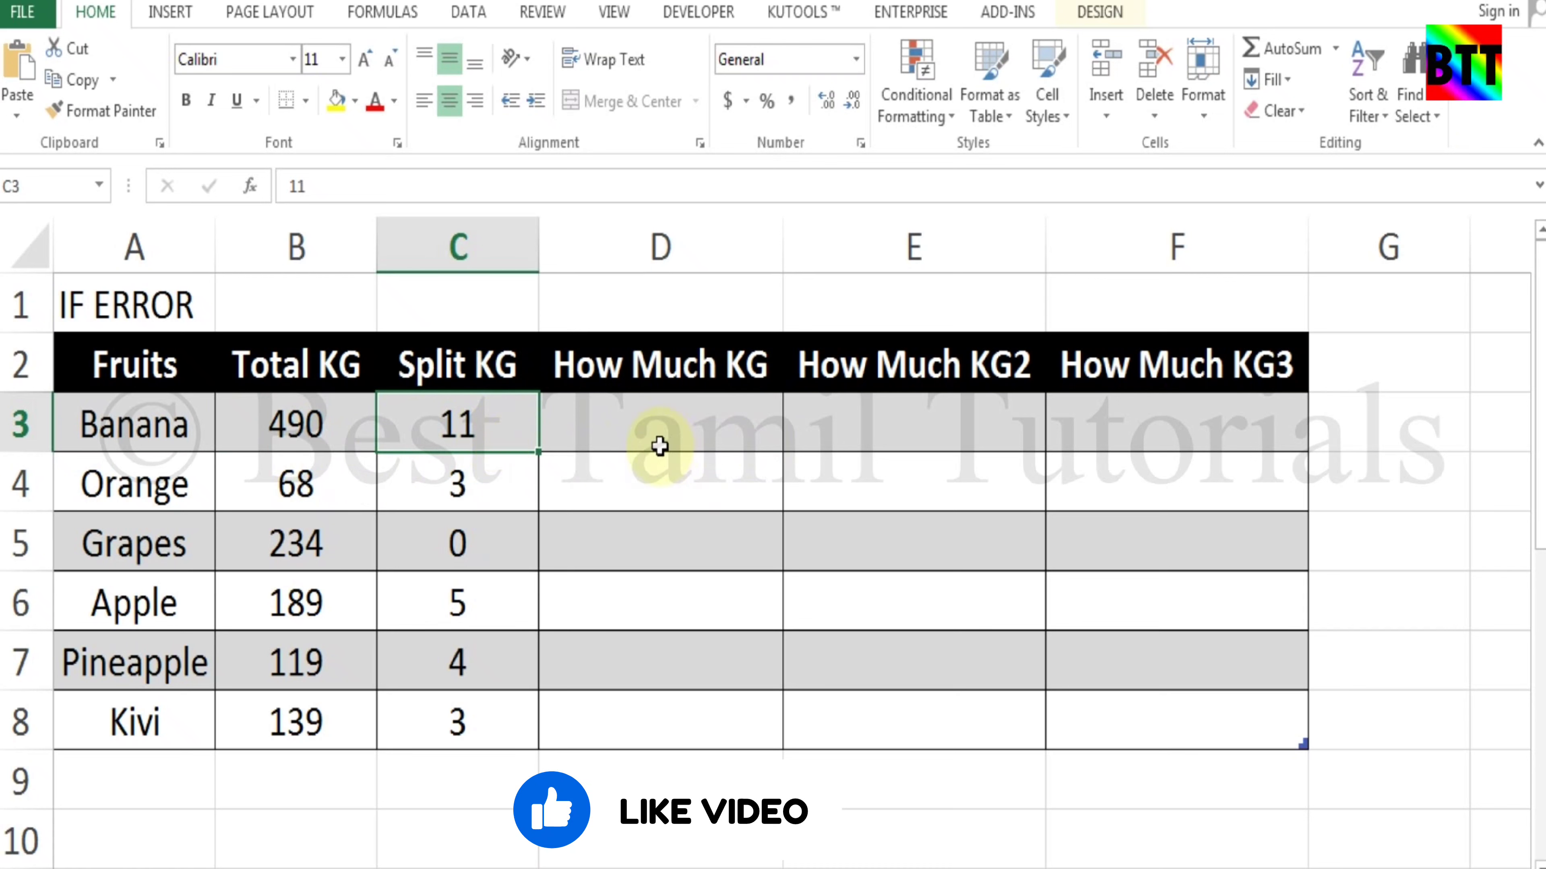
Enter the formula =B3/C3 in cell D3 to divide Banana's Total KG by its Split KG.
left_click(735, 428)
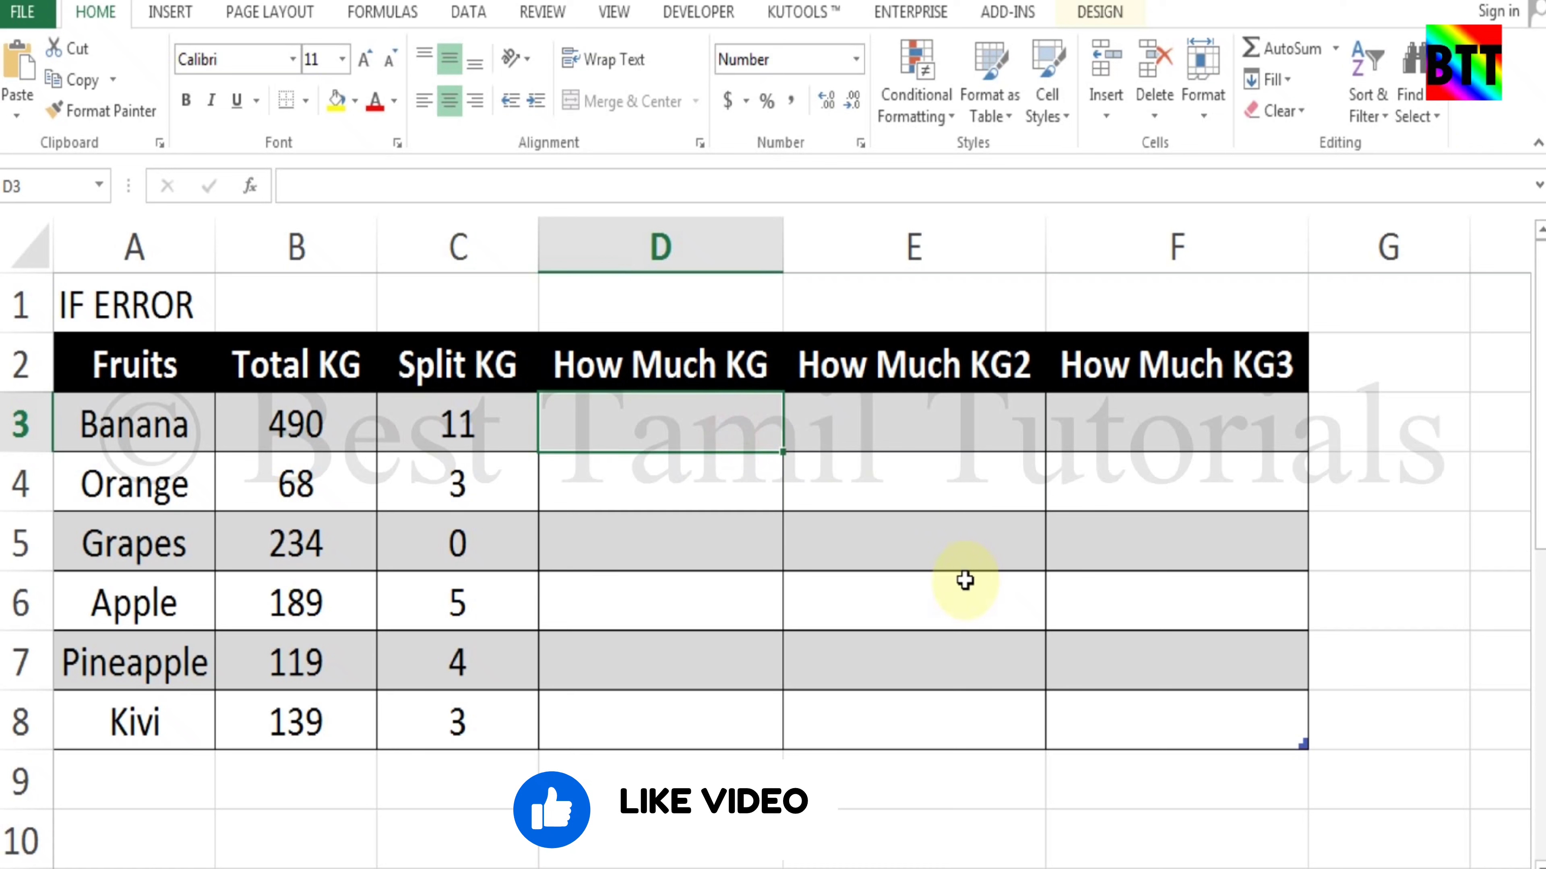
type("=")
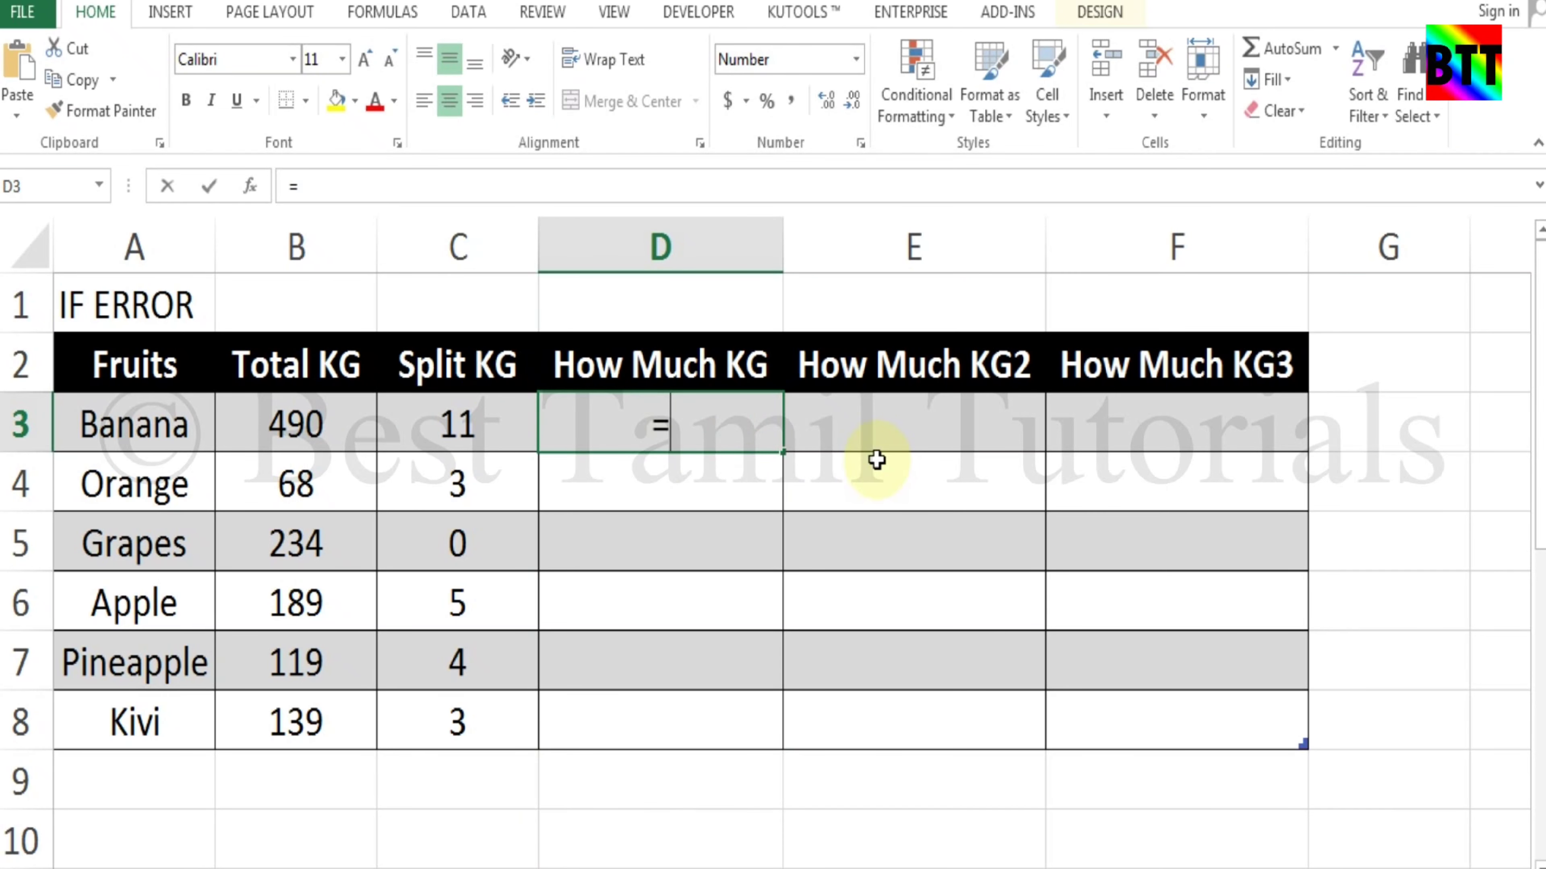
key("Left")
key("Left")
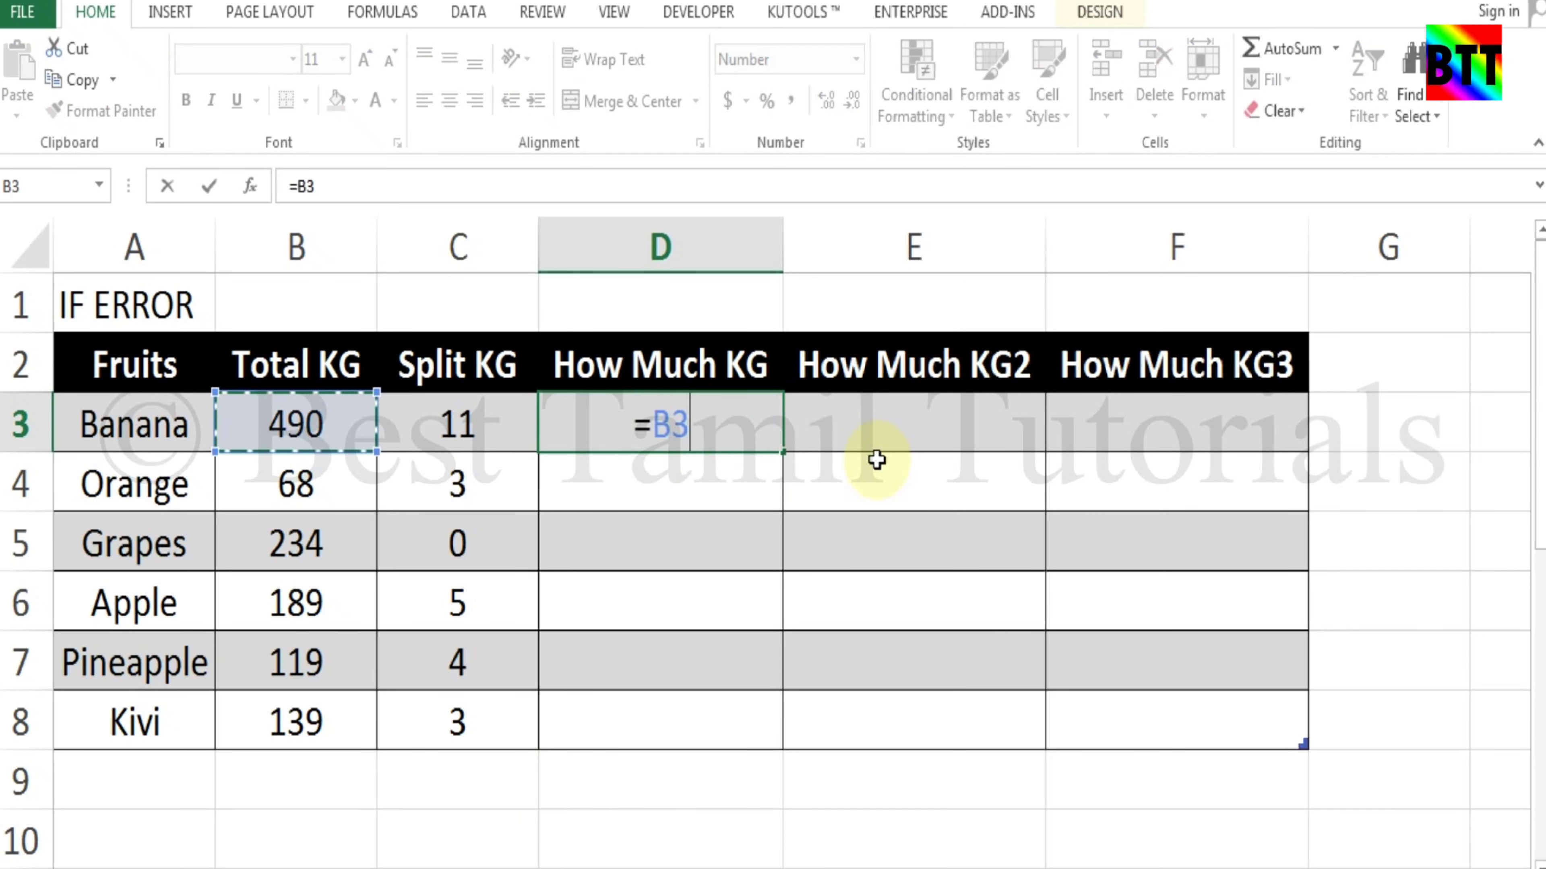
type("/")
key("Left")
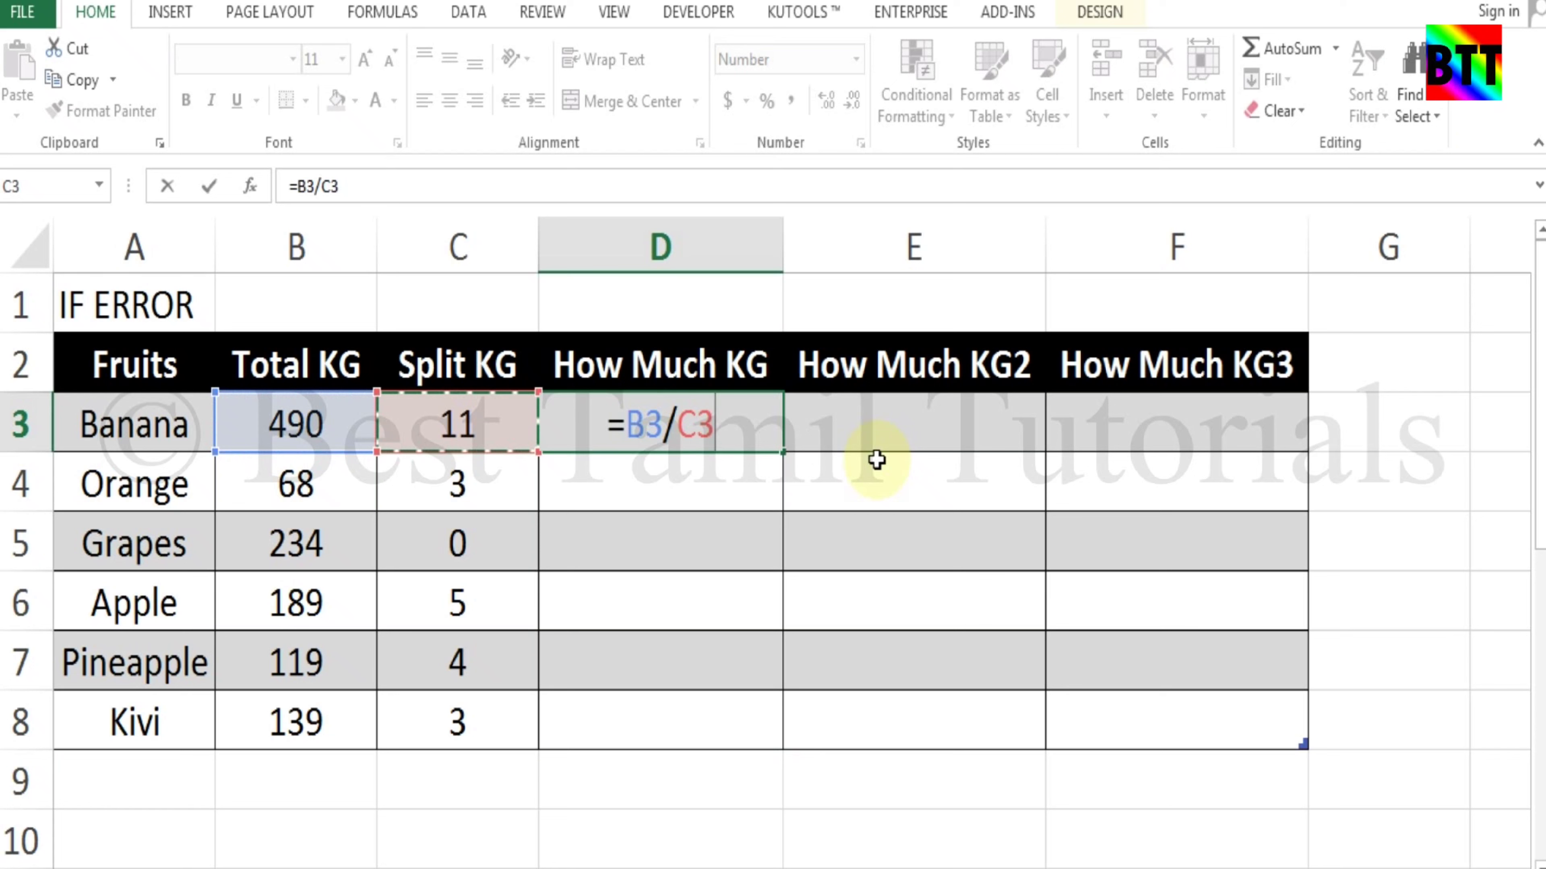
key("Return")
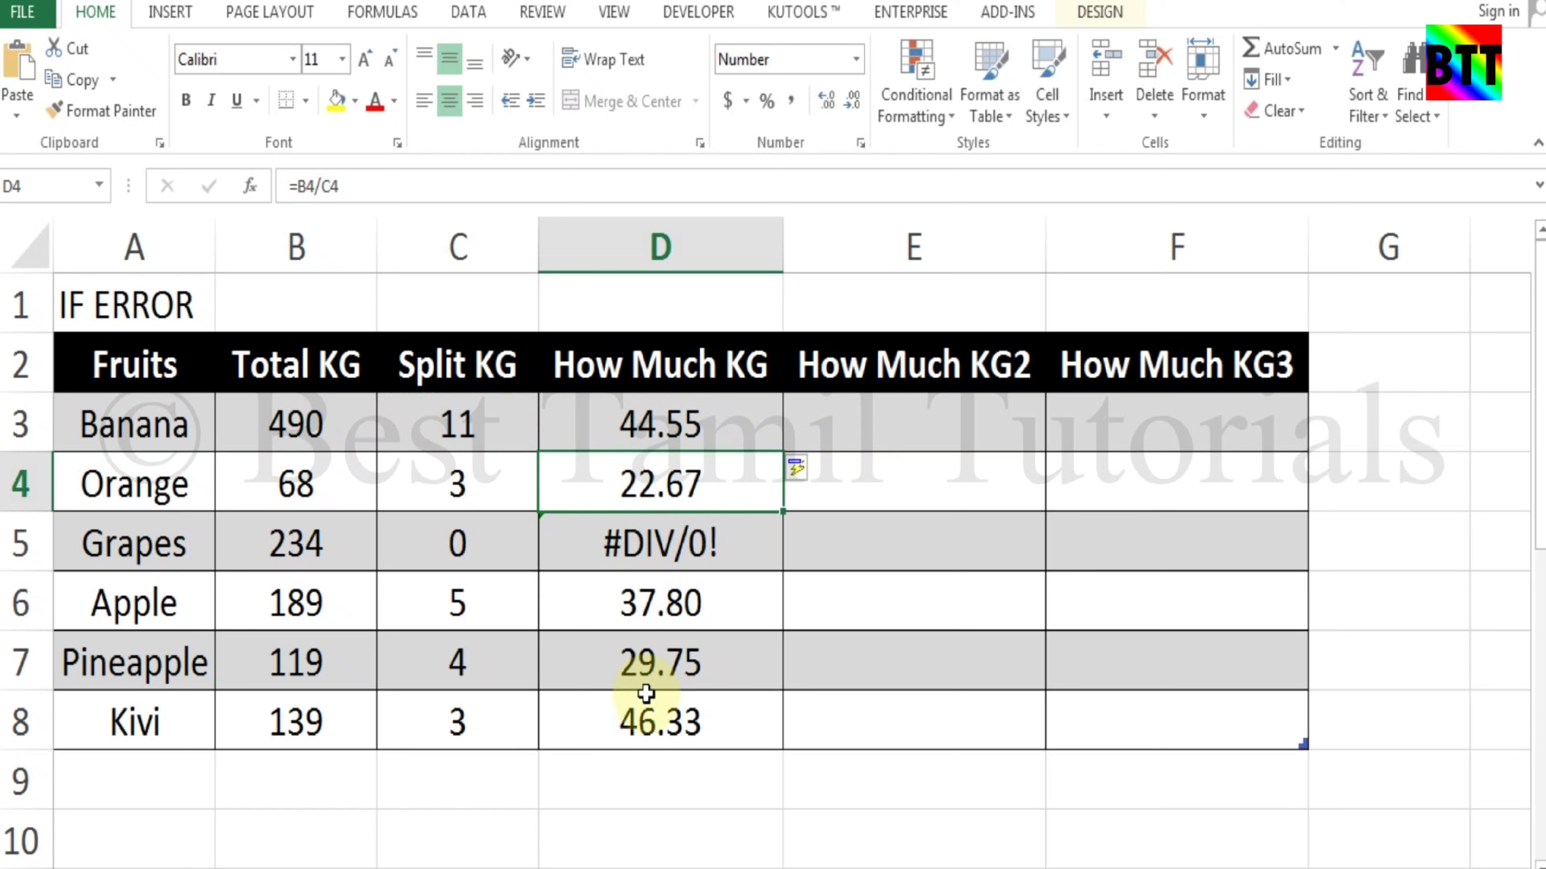
Inspect the Grapes division formula in D5 and the Total KG and Split KG cells it uses.
left_click(693, 546)
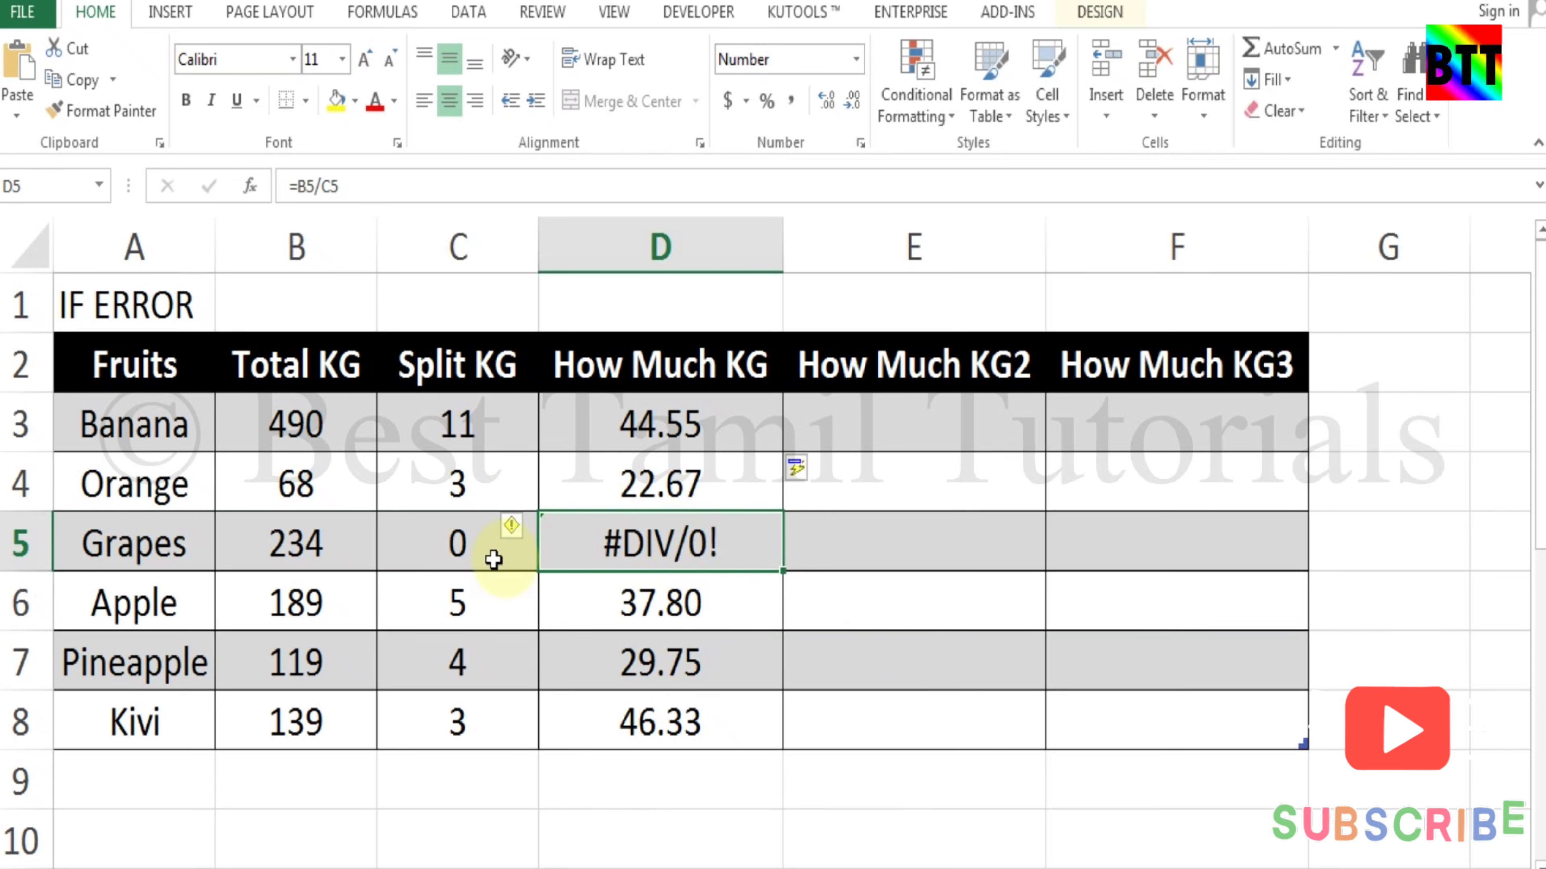
left_click(296, 536)
left_click(489, 553)
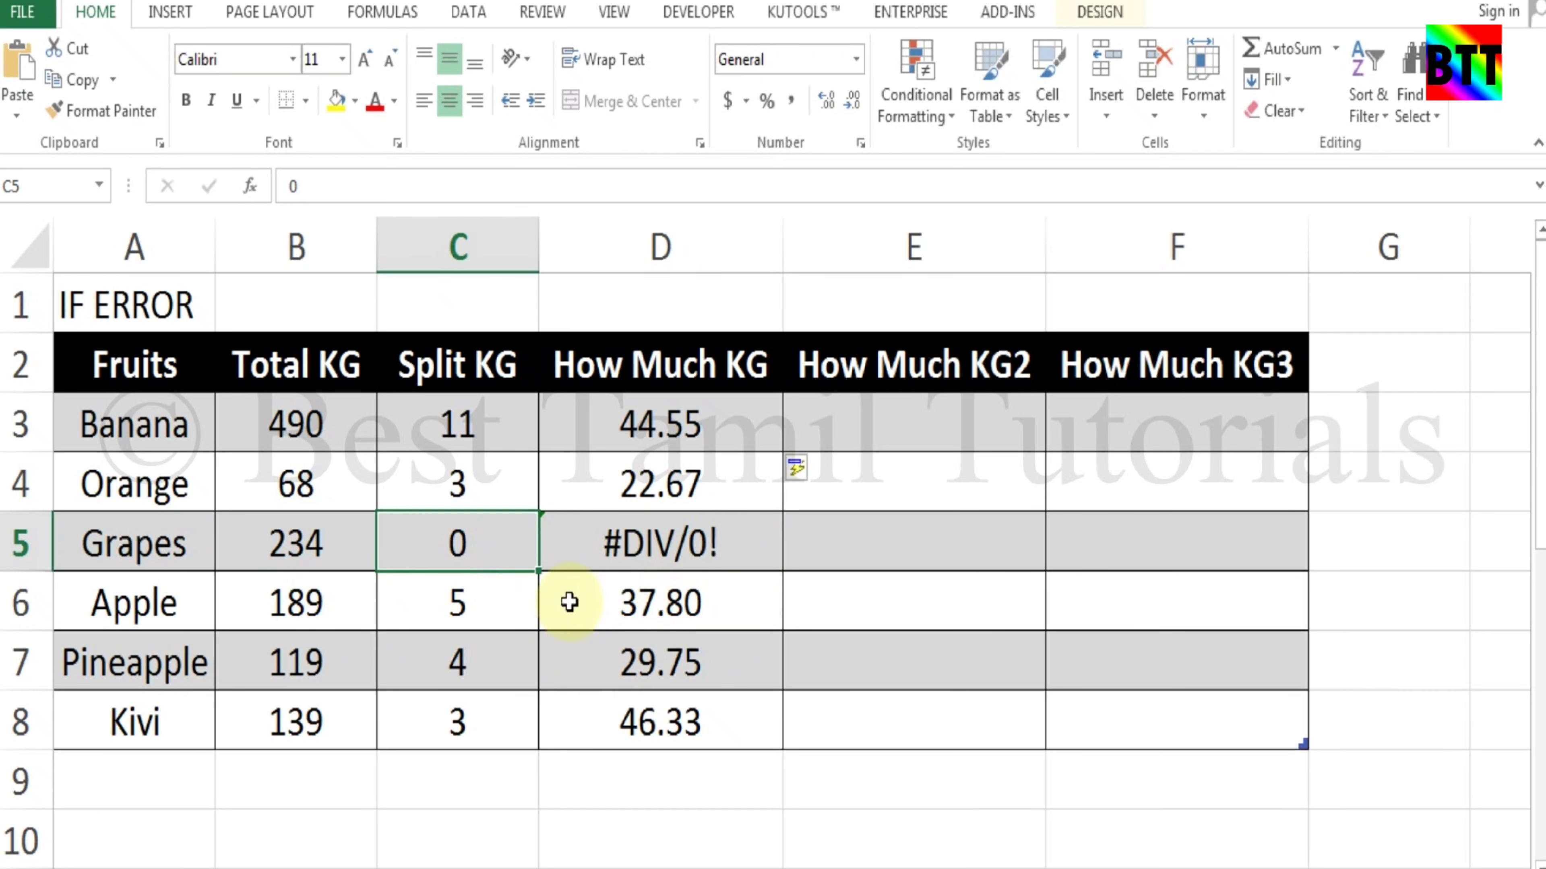
left_click(664, 541)
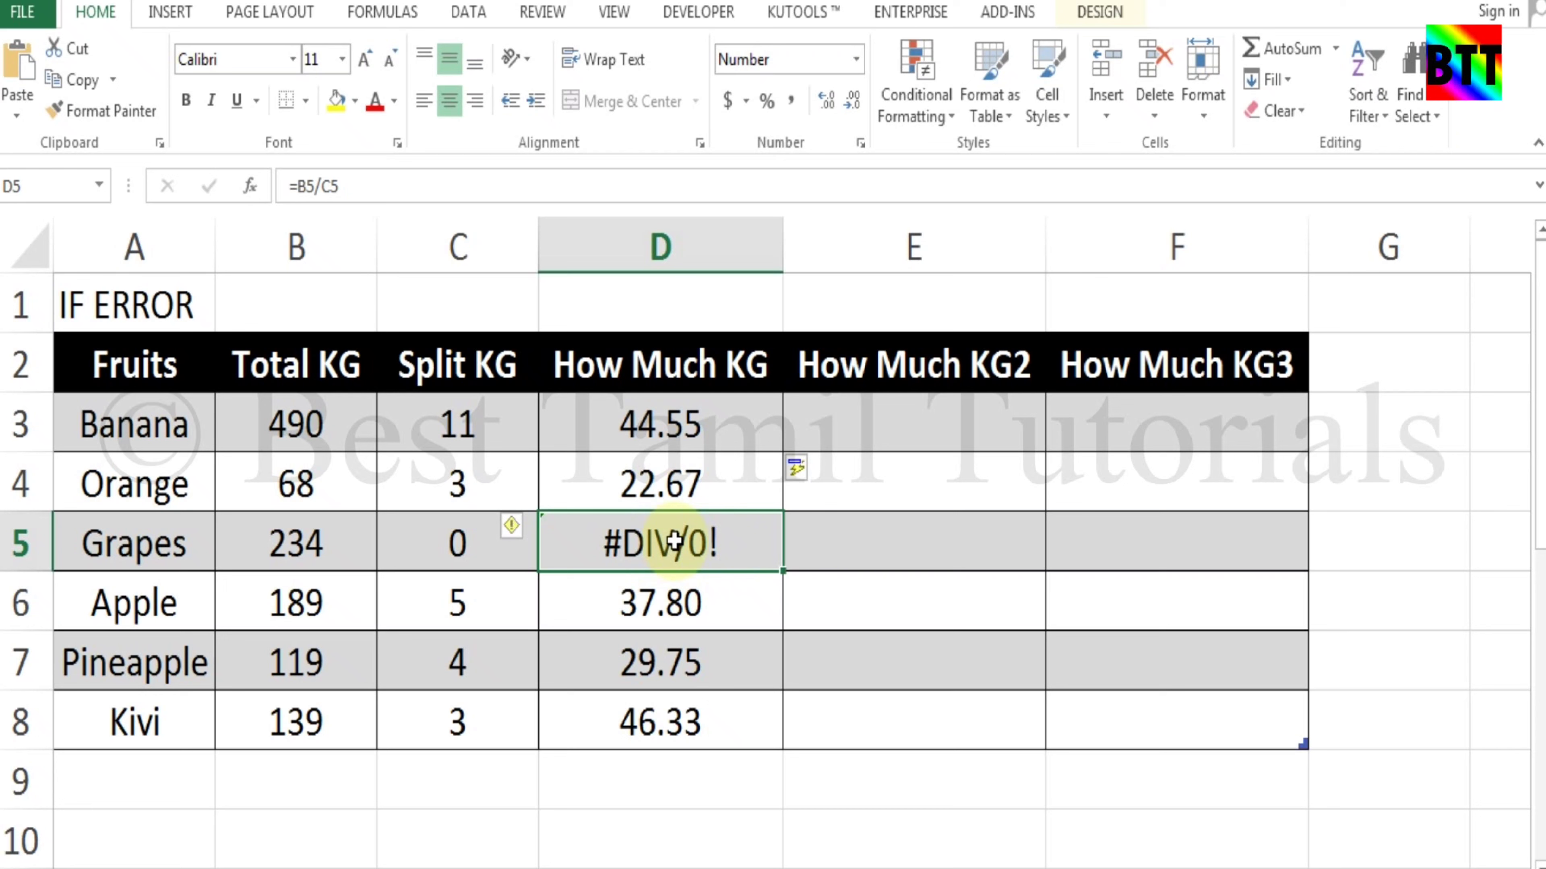
Enter the formula =IFERROR(D3,0) in cell E3 so that How Much KG2 returns 0 for errors.
left_click(883, 434)
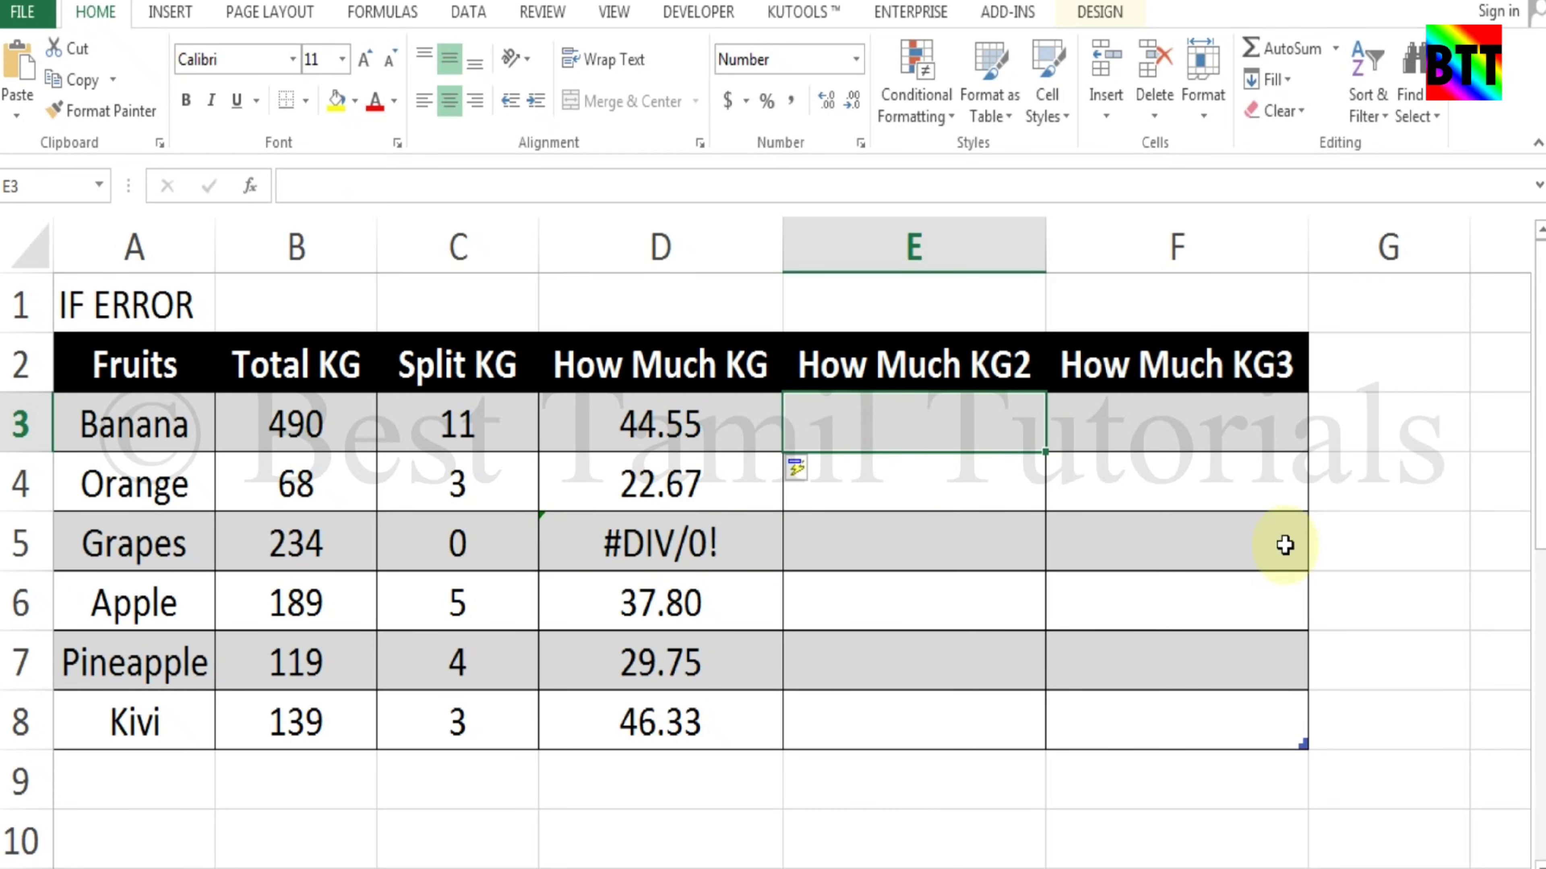
type("=")
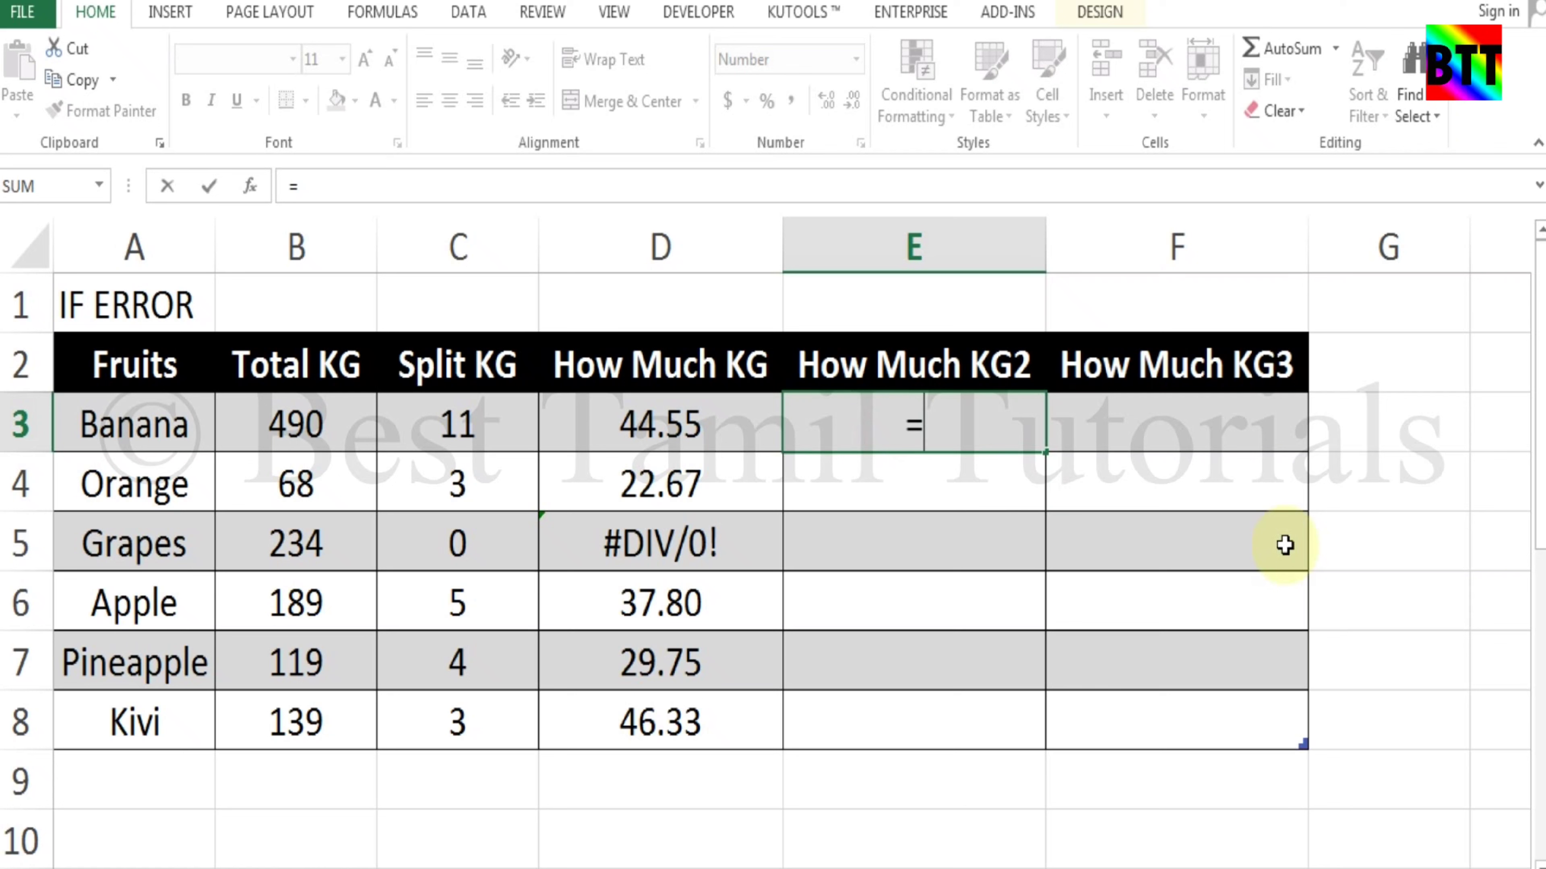
type("IF")
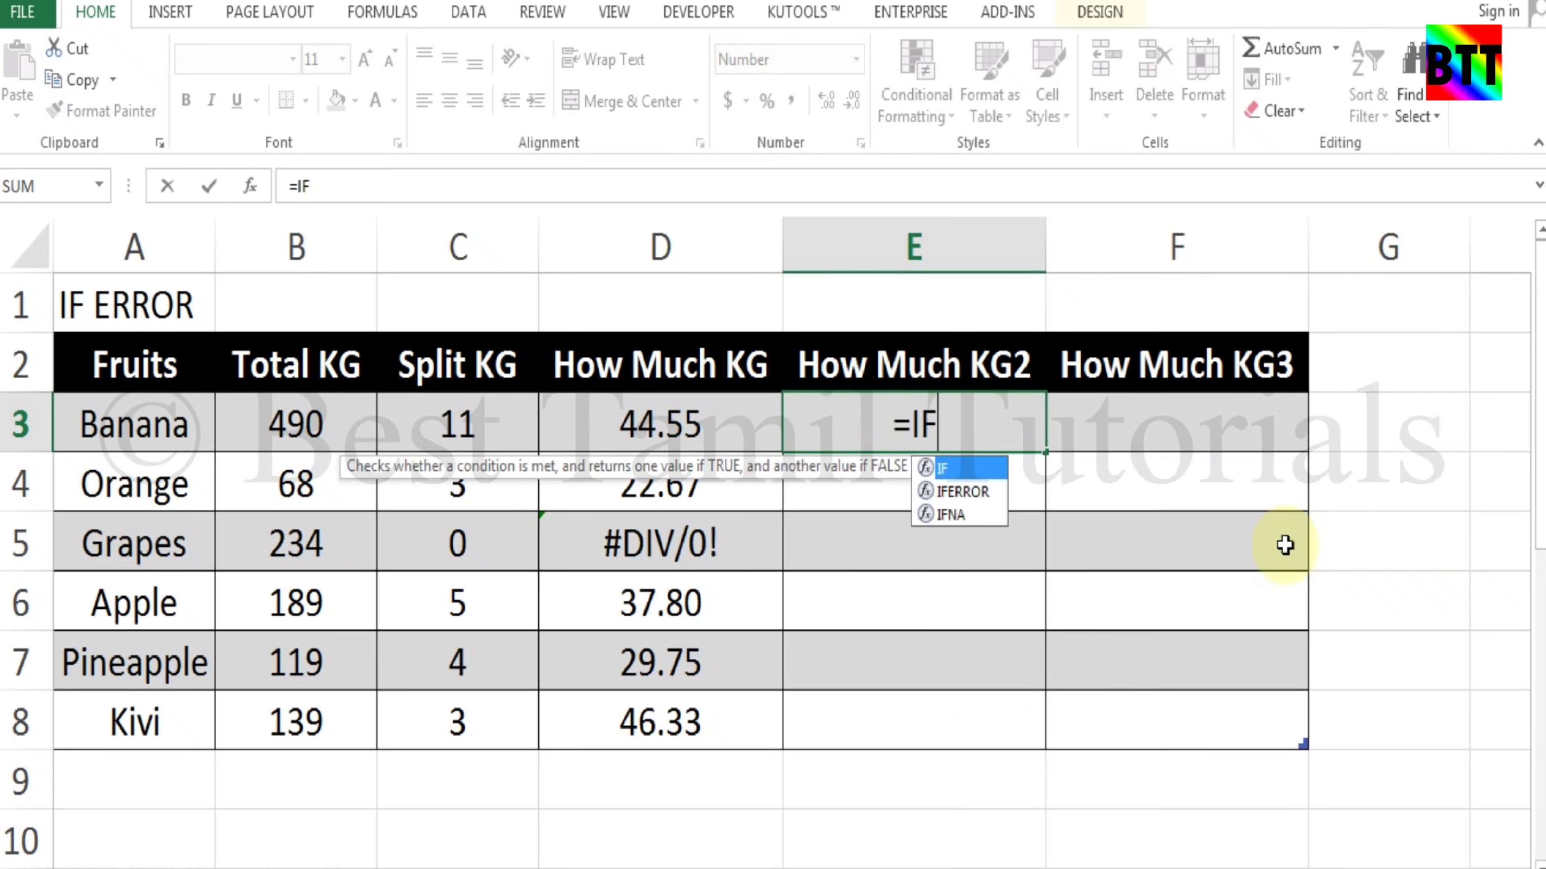
type("ER")
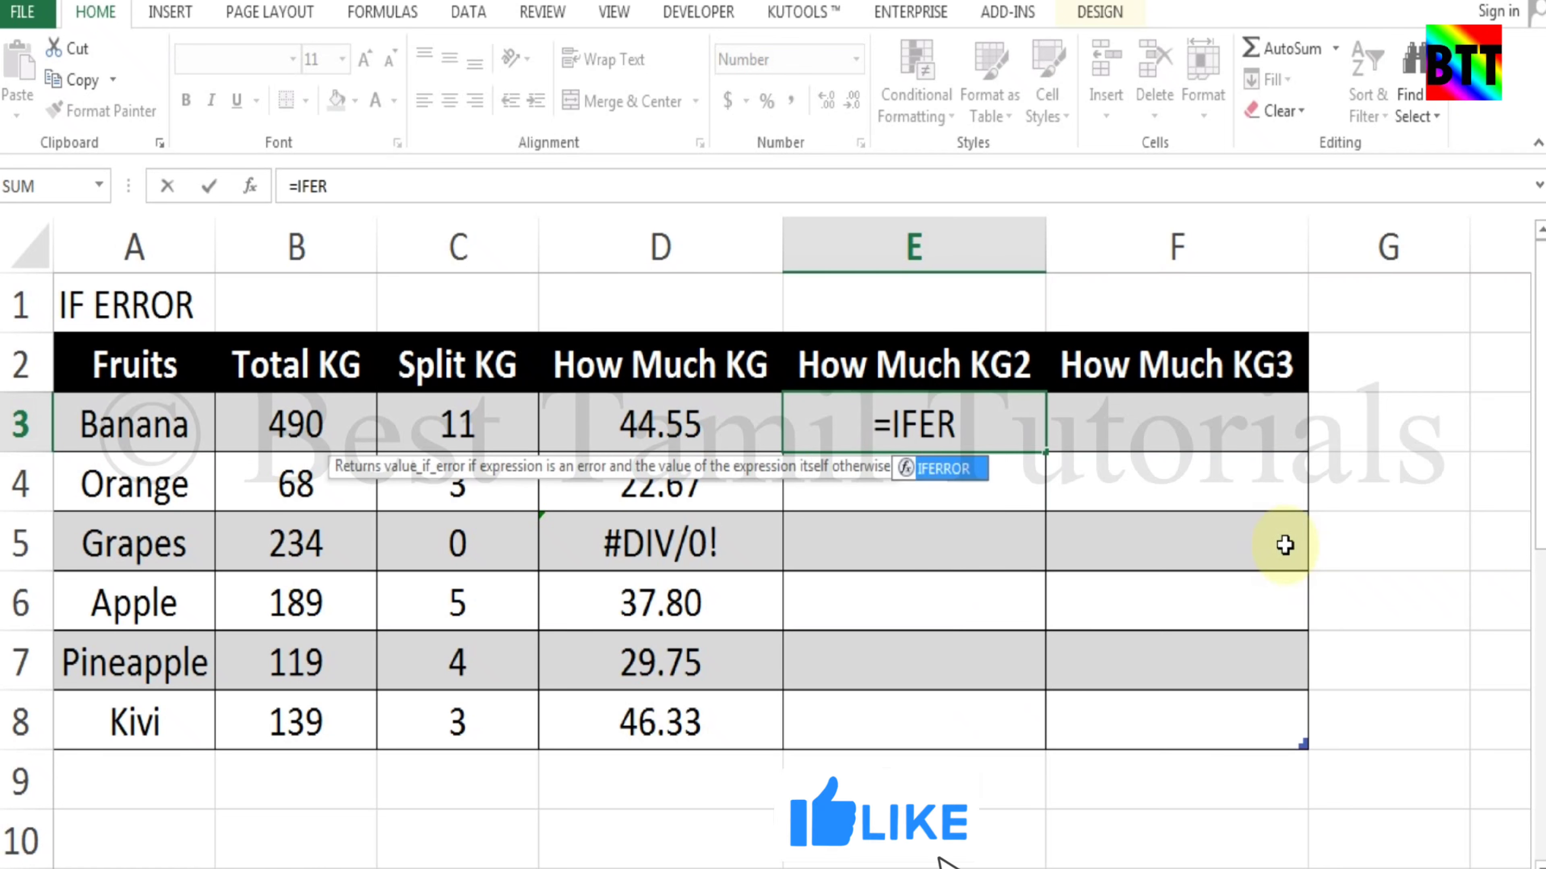
type("ROR")
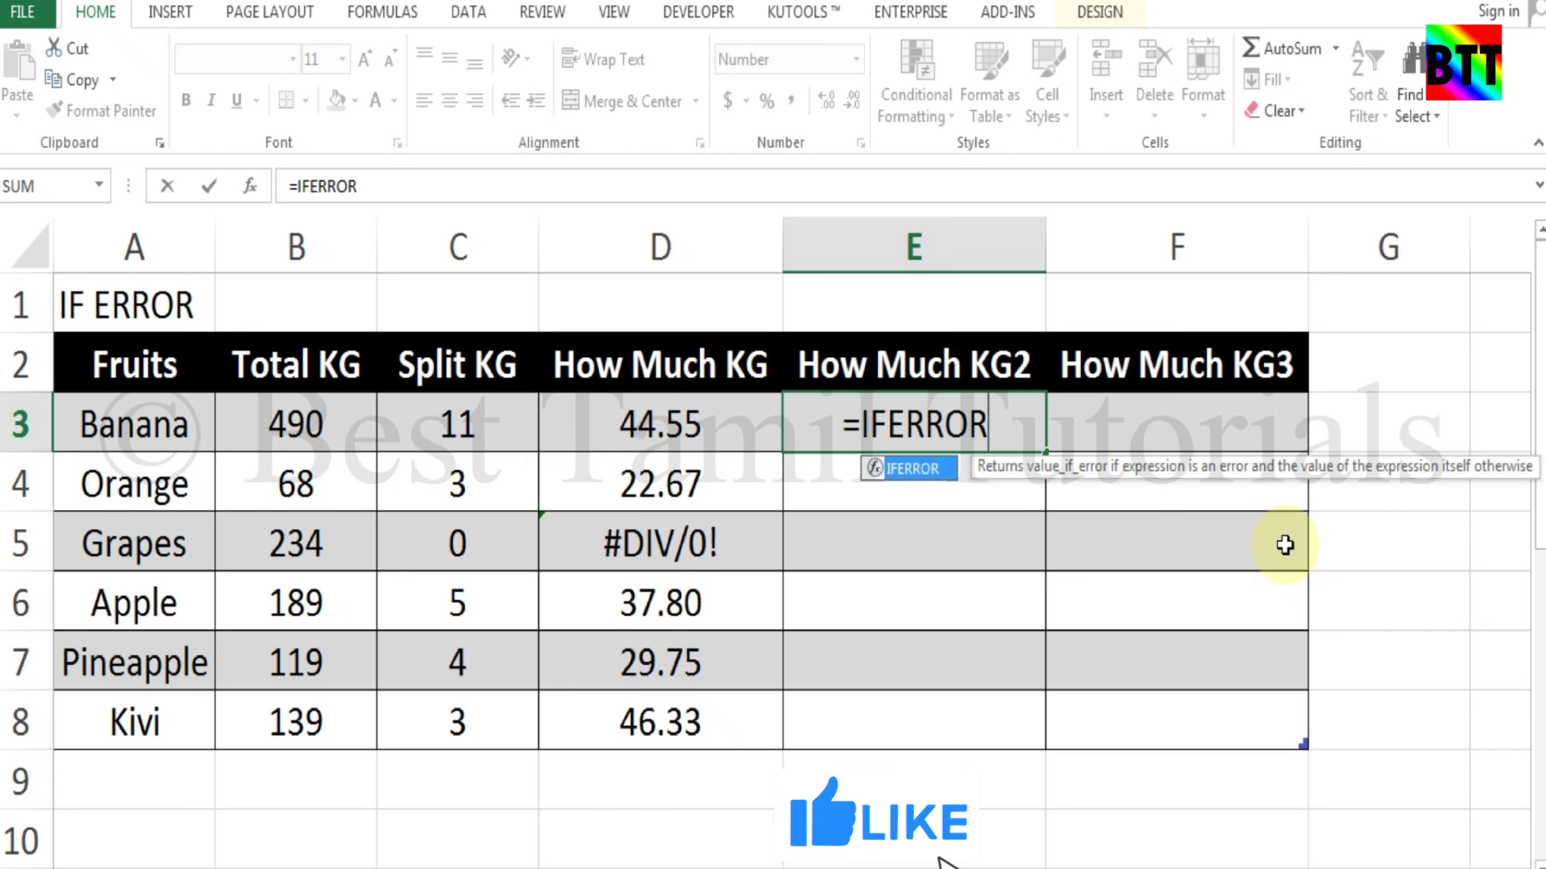
type("(")
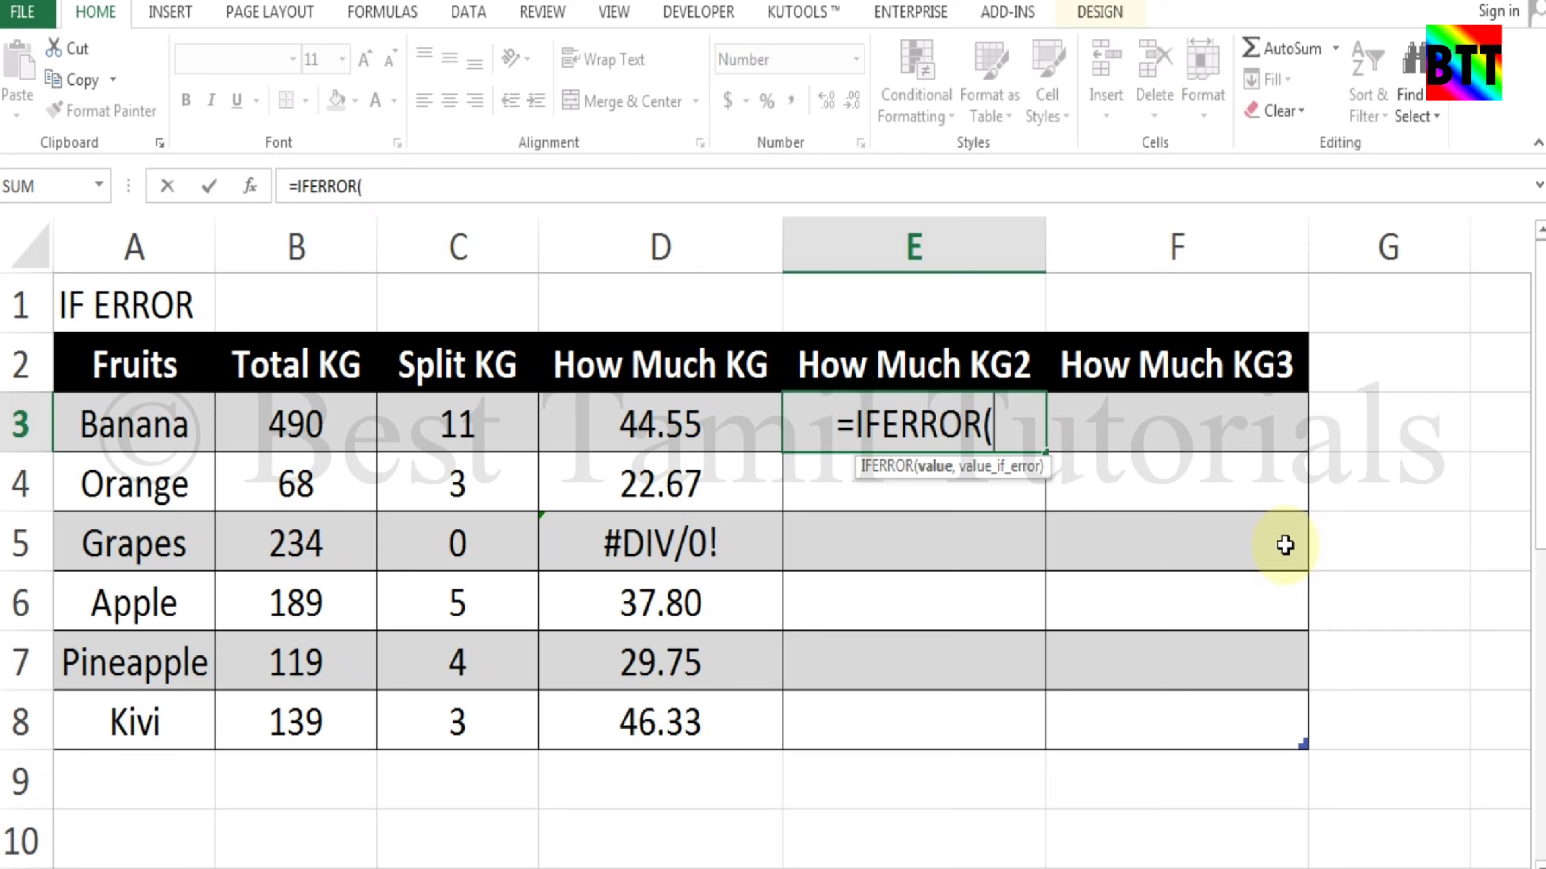
left_click(698, 428)
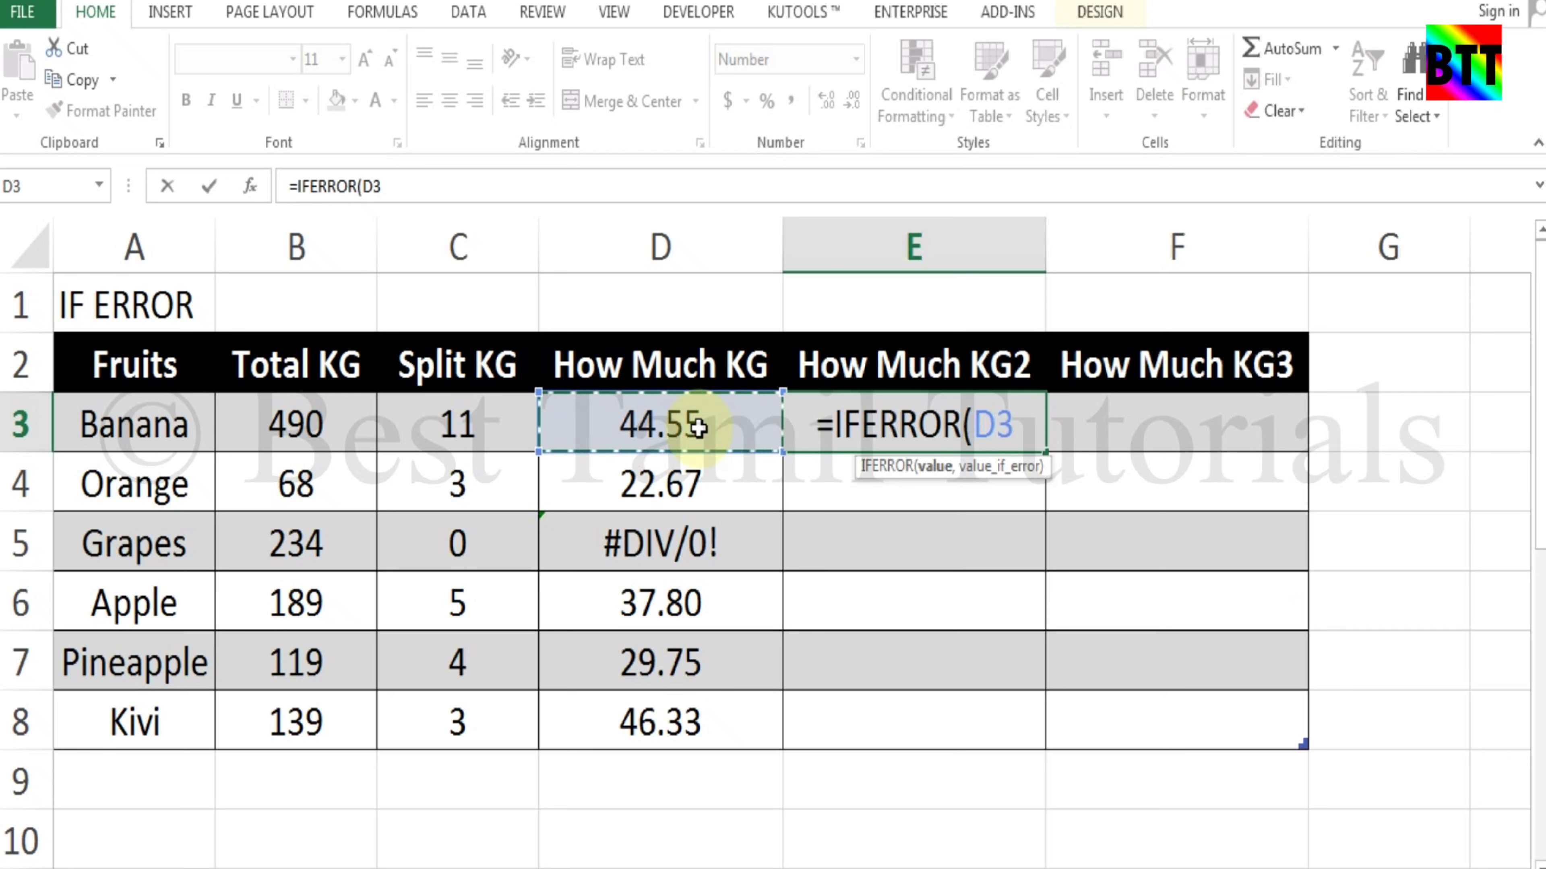
type(",")
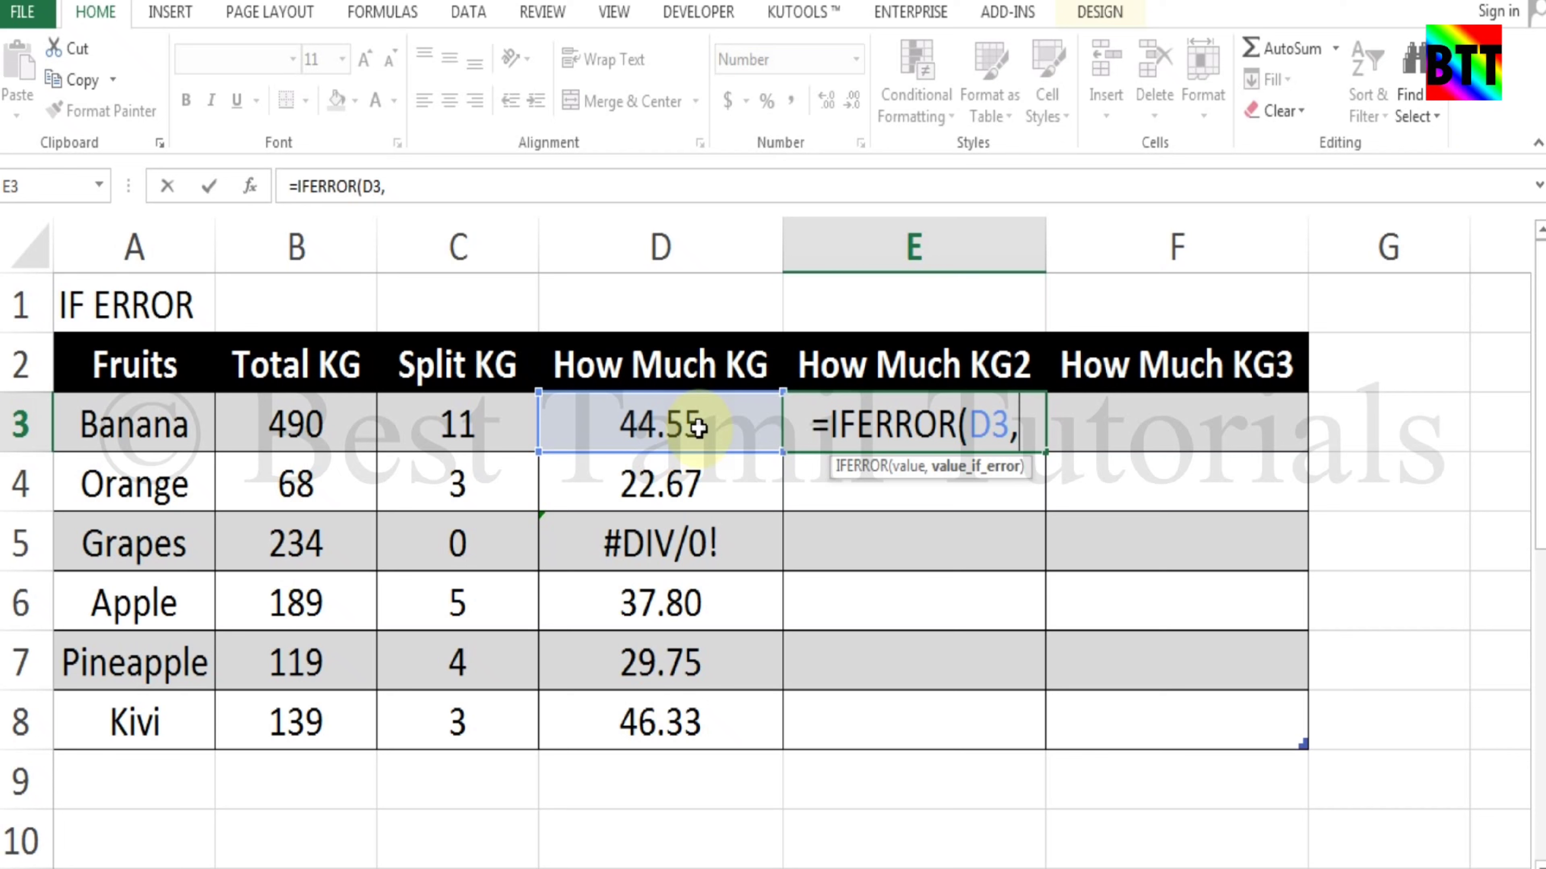
type("0)")
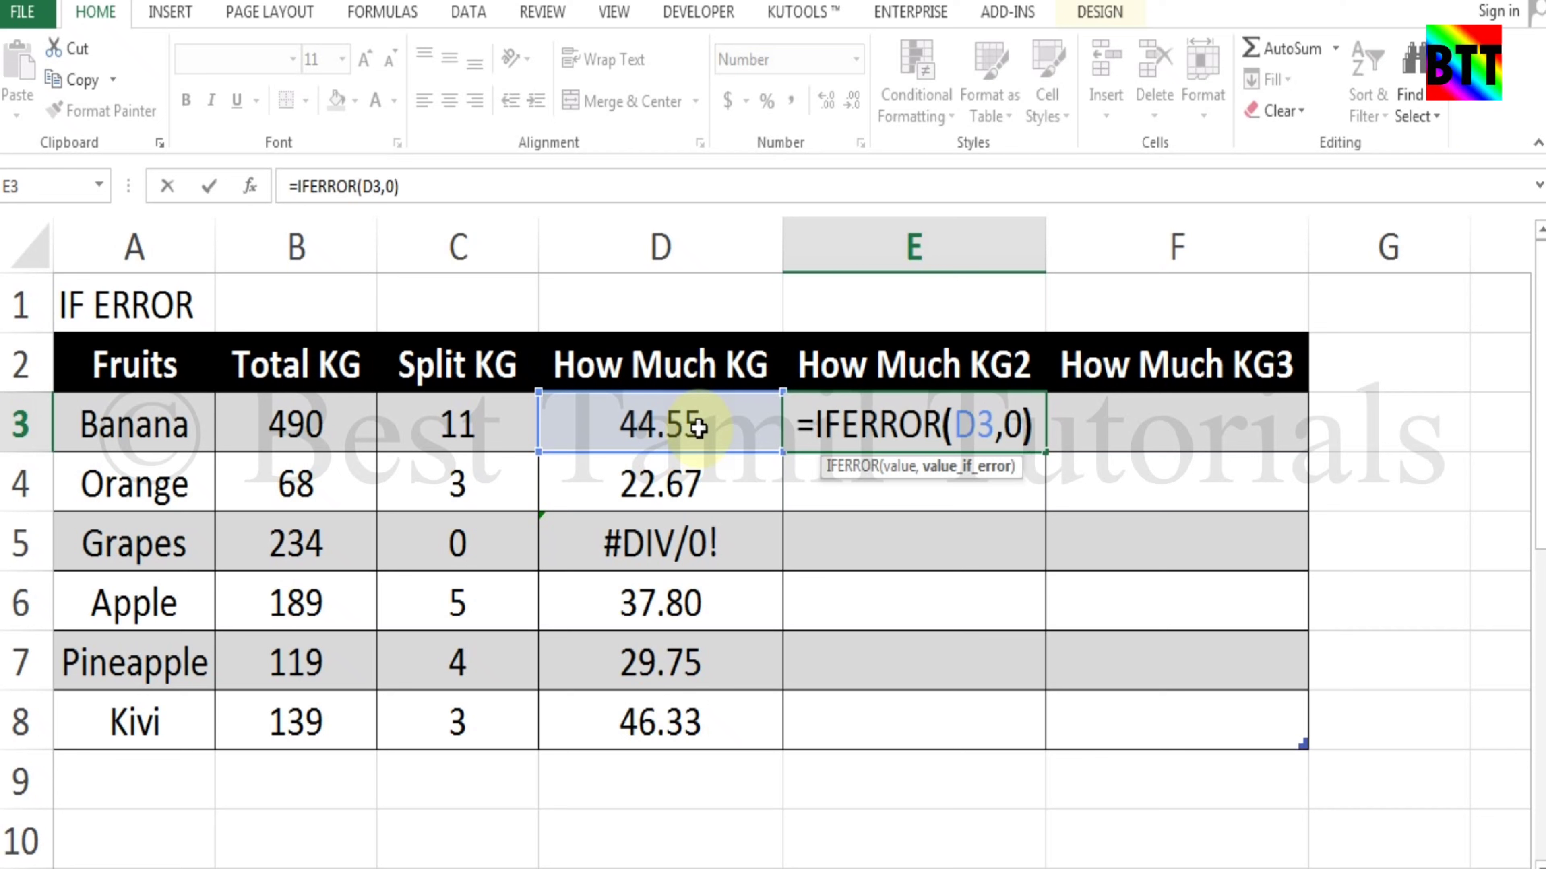
key("Return")
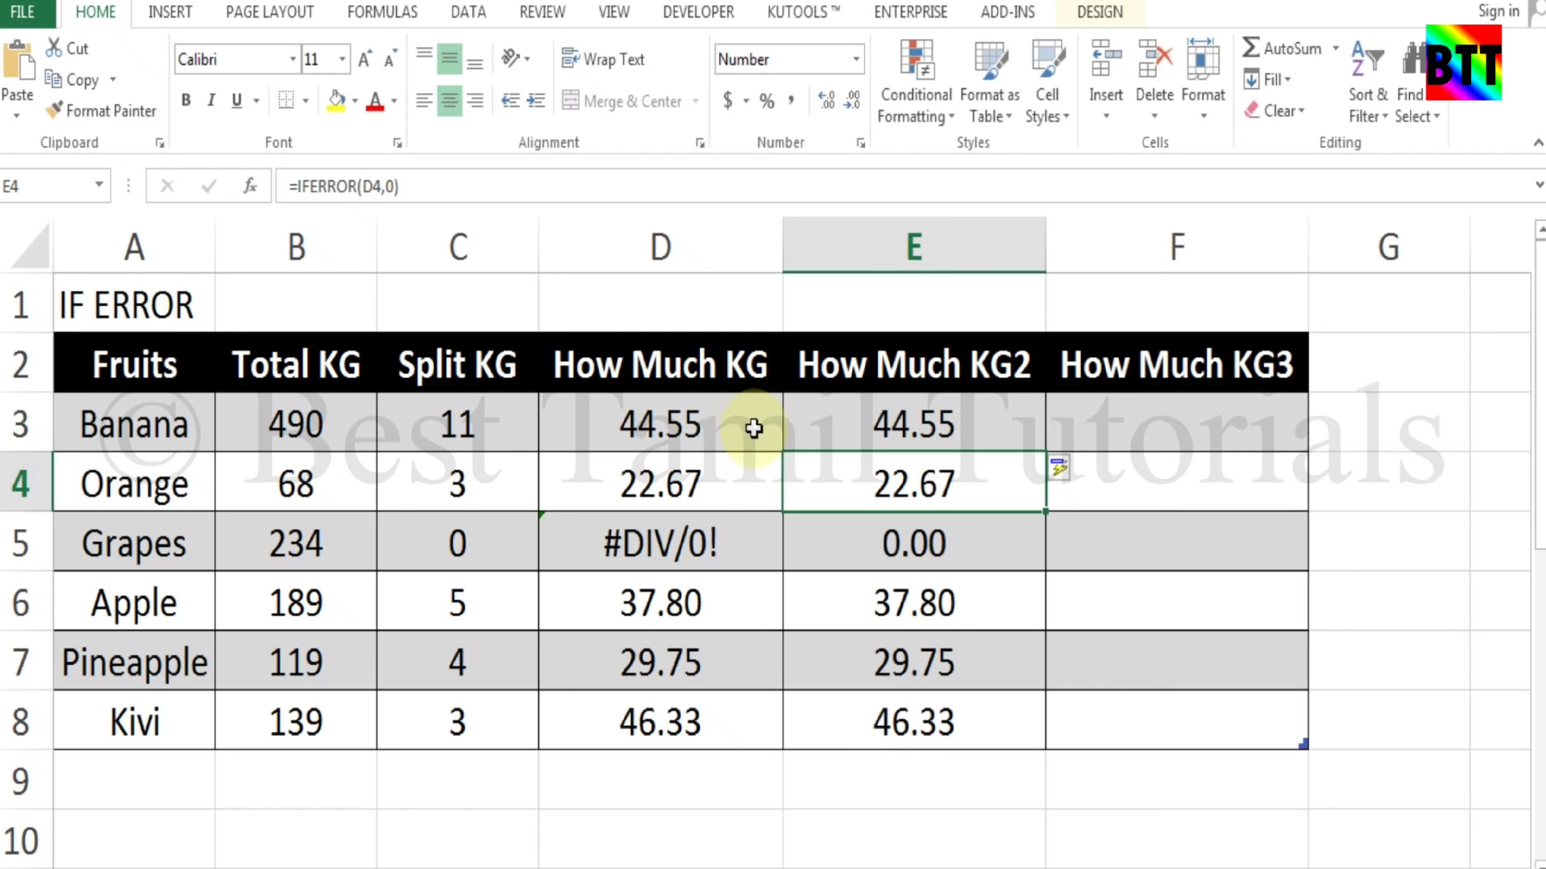
Compare the How Much KG and How Much KG2 cells for Banana, Orange and Grapes.
left_click(654, 425)
left_click(979, 434)
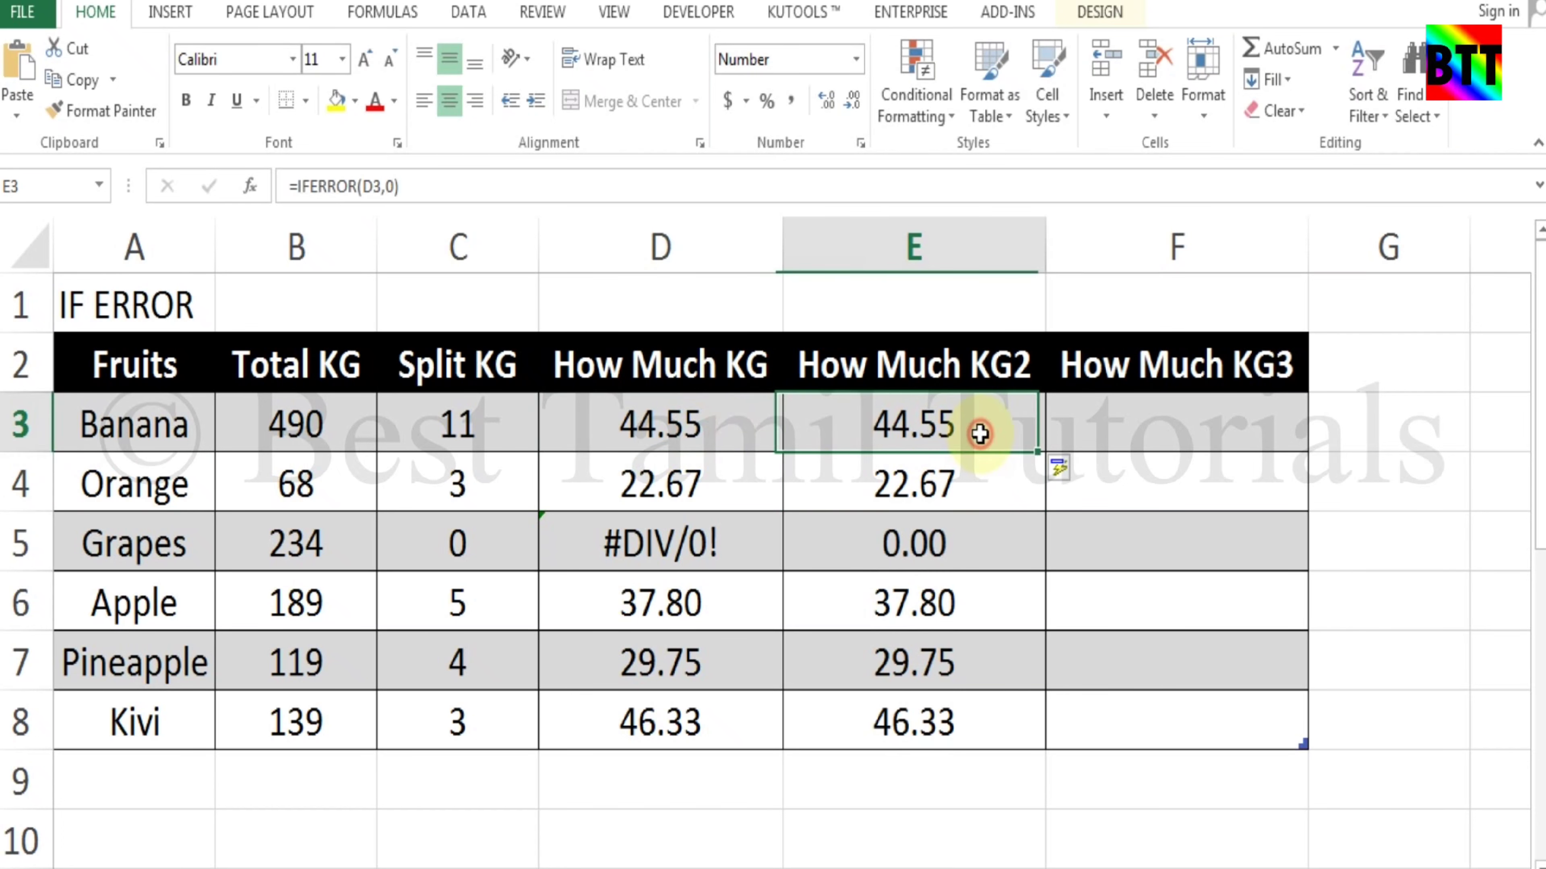
left_click(737, 481)
left_click(947, 476)
left_click(750, 557)
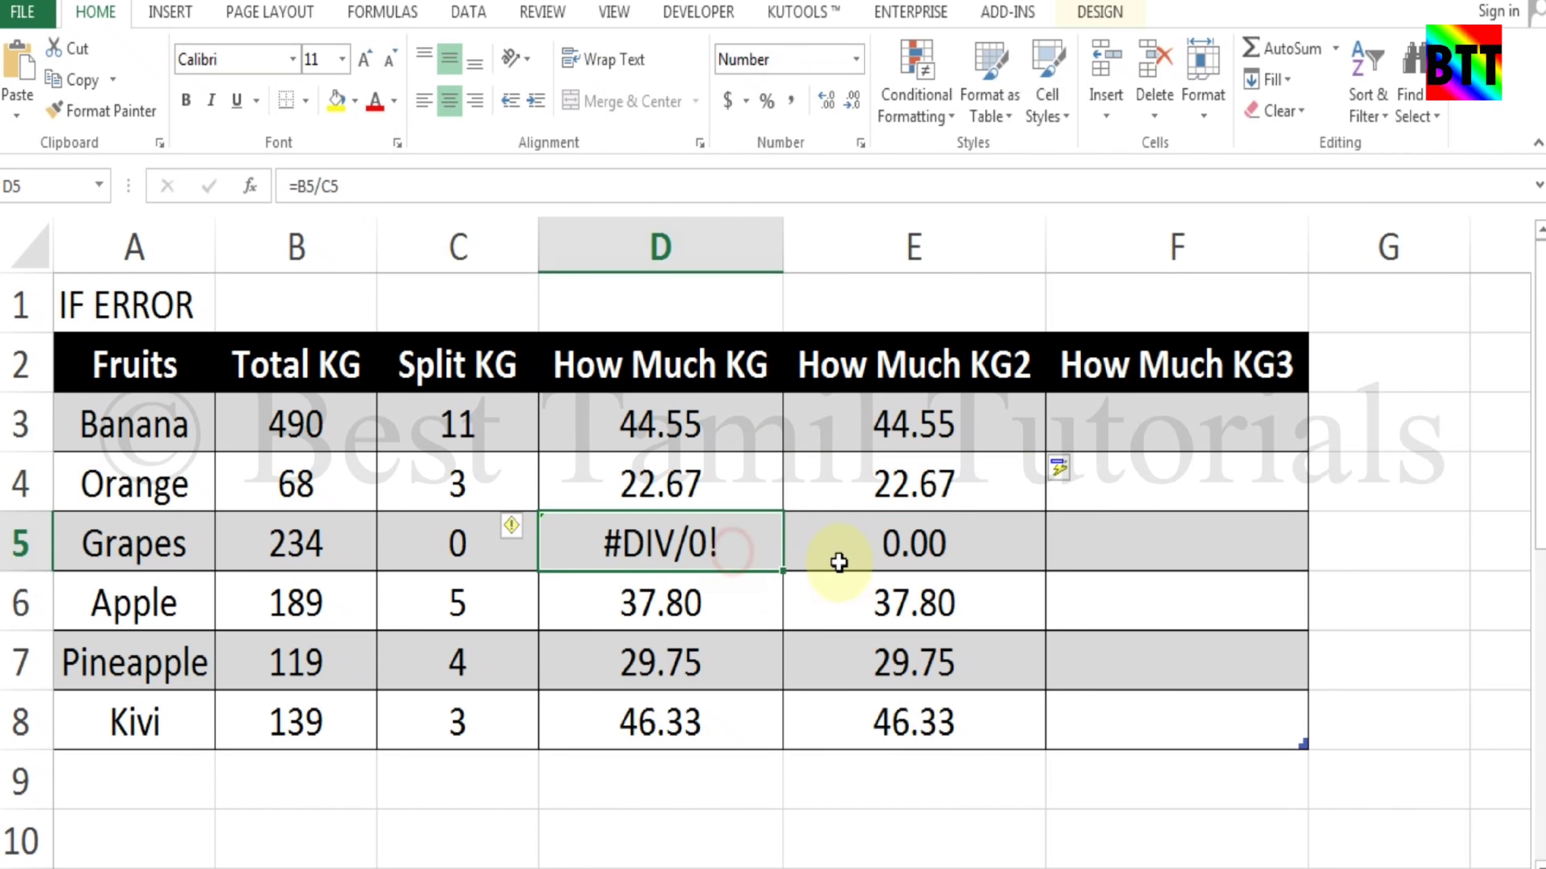
left_click(974, 539)
left_click(970, 419)
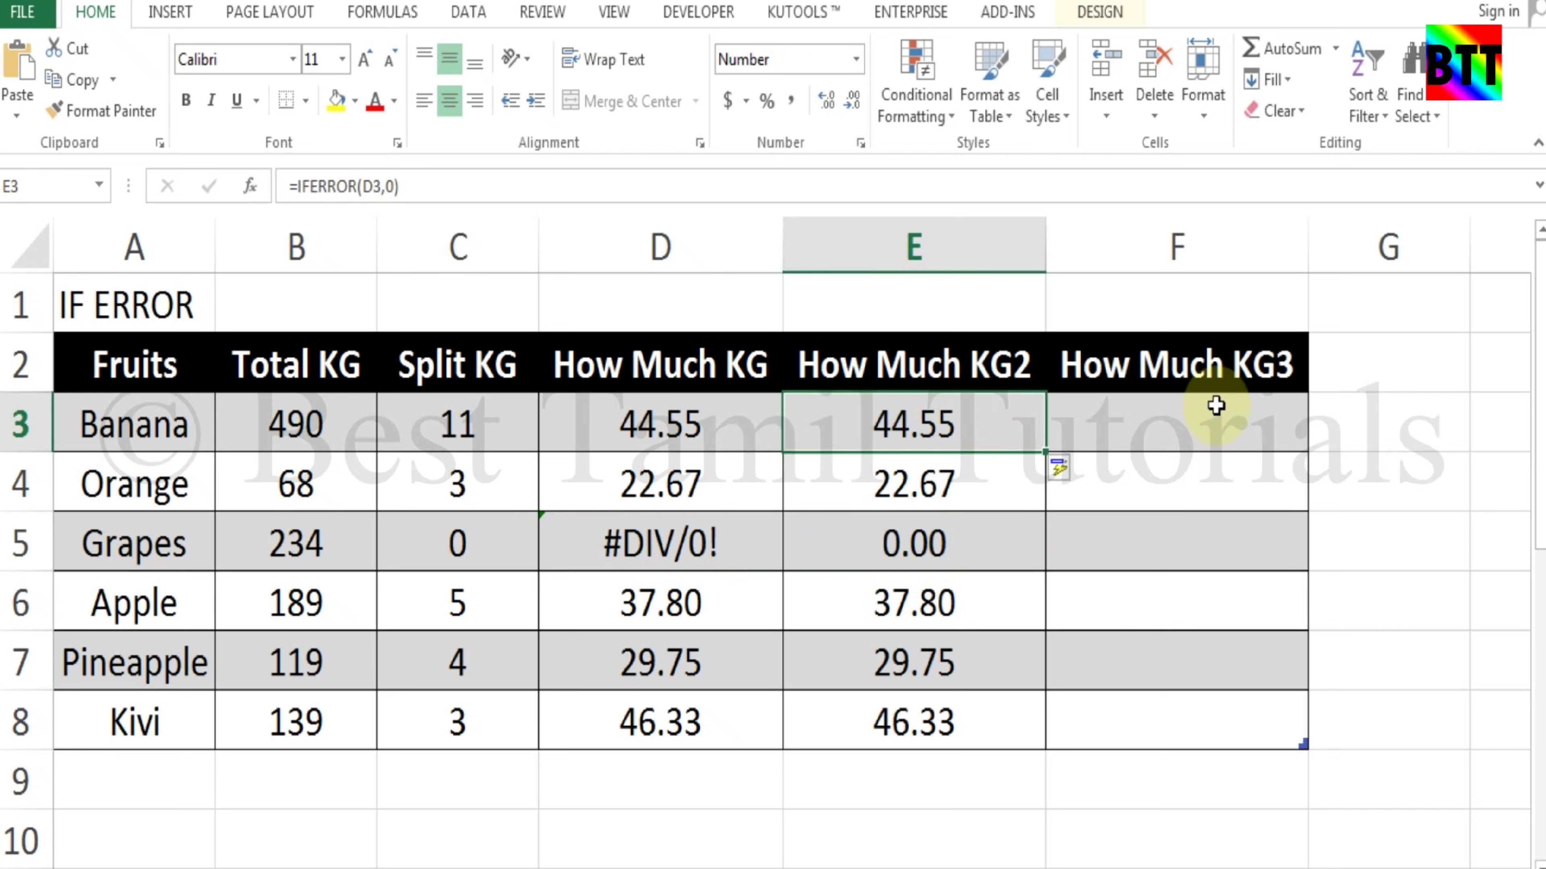
Enter the formula =IFERROR(D3," ") in cell F3 so that How Much KG3 returns a blank space for errors.
left_click(1124, 406)
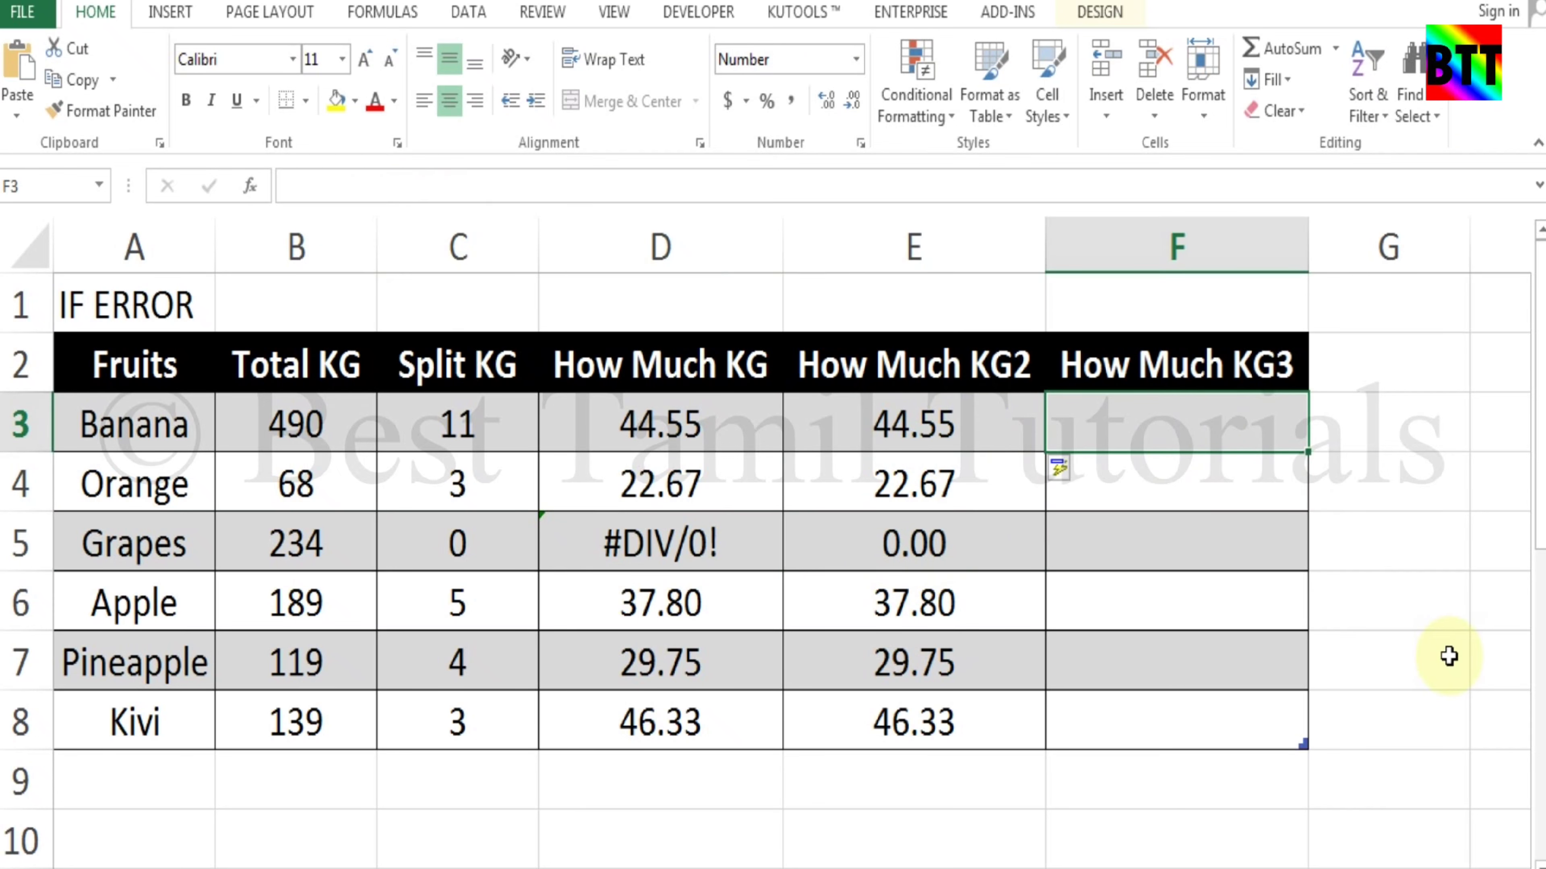
type("=I")
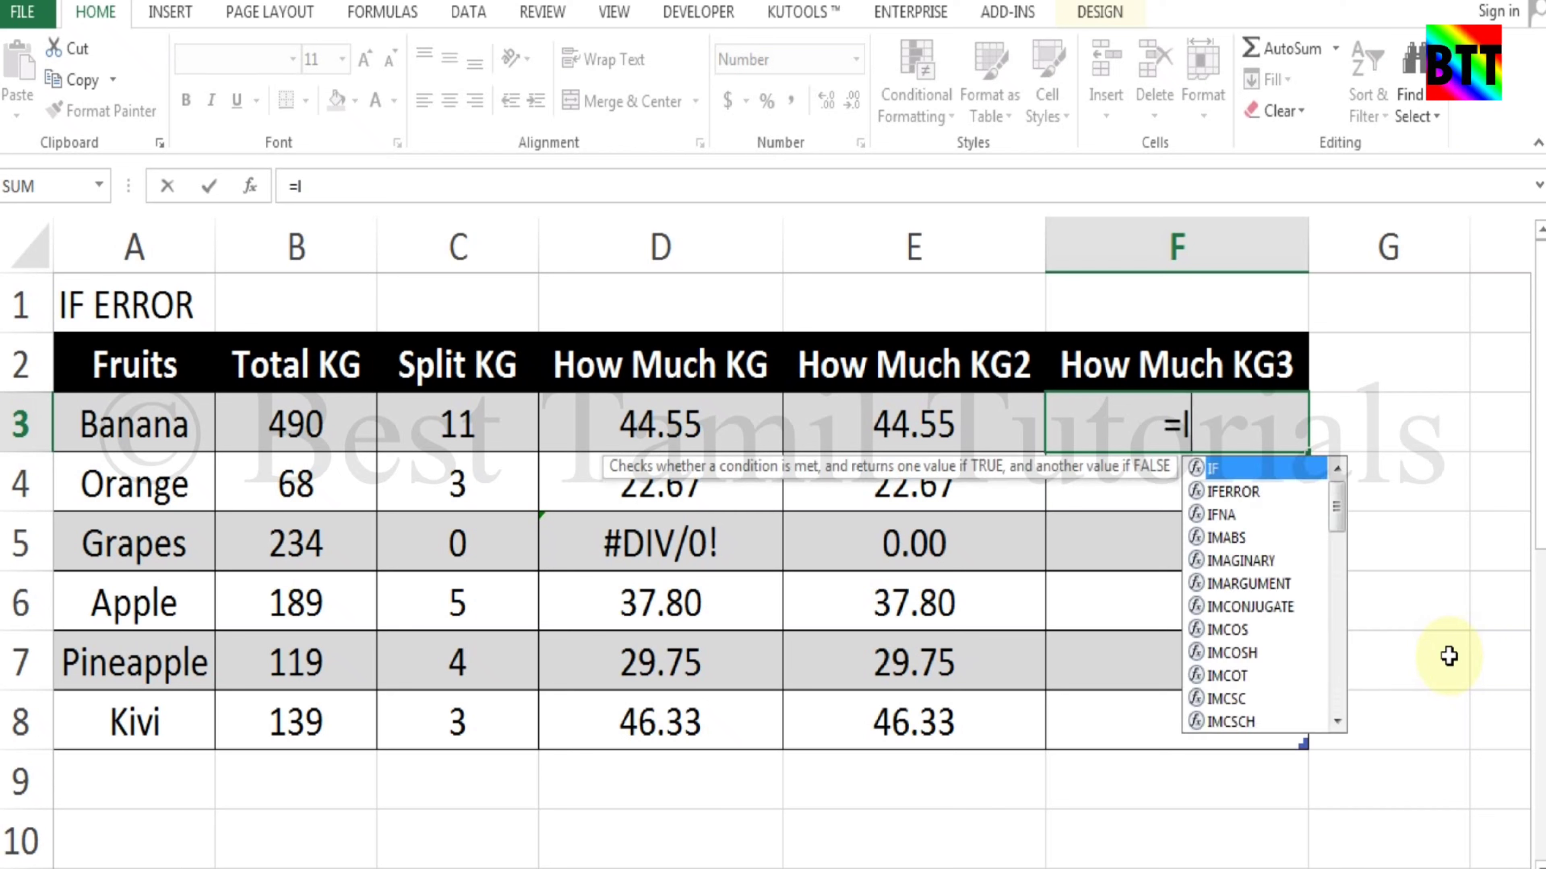
type("FERR")
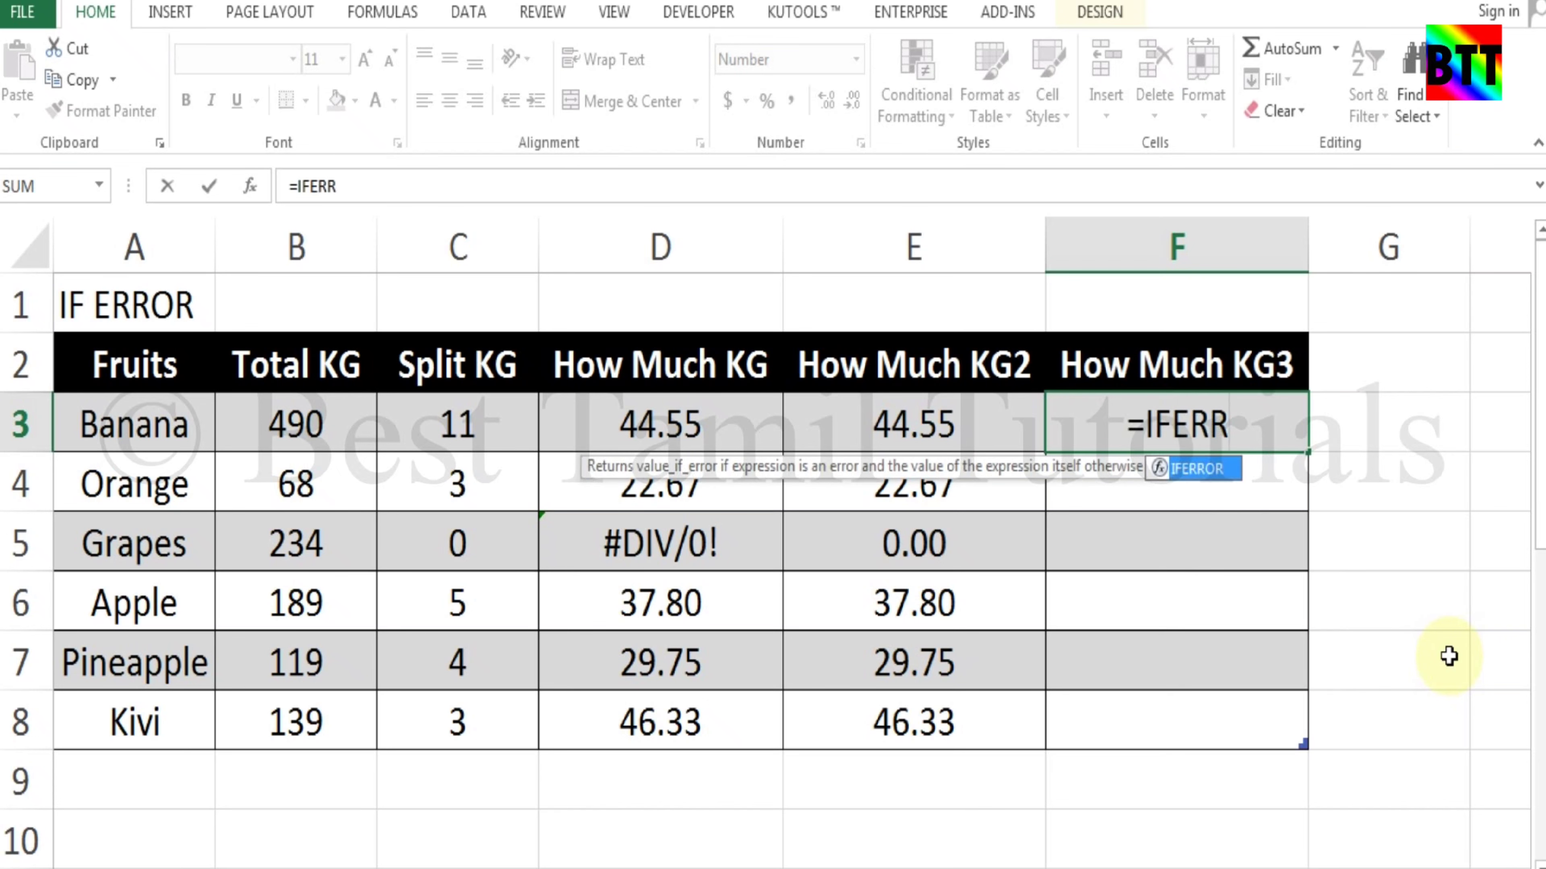
type("OR(")
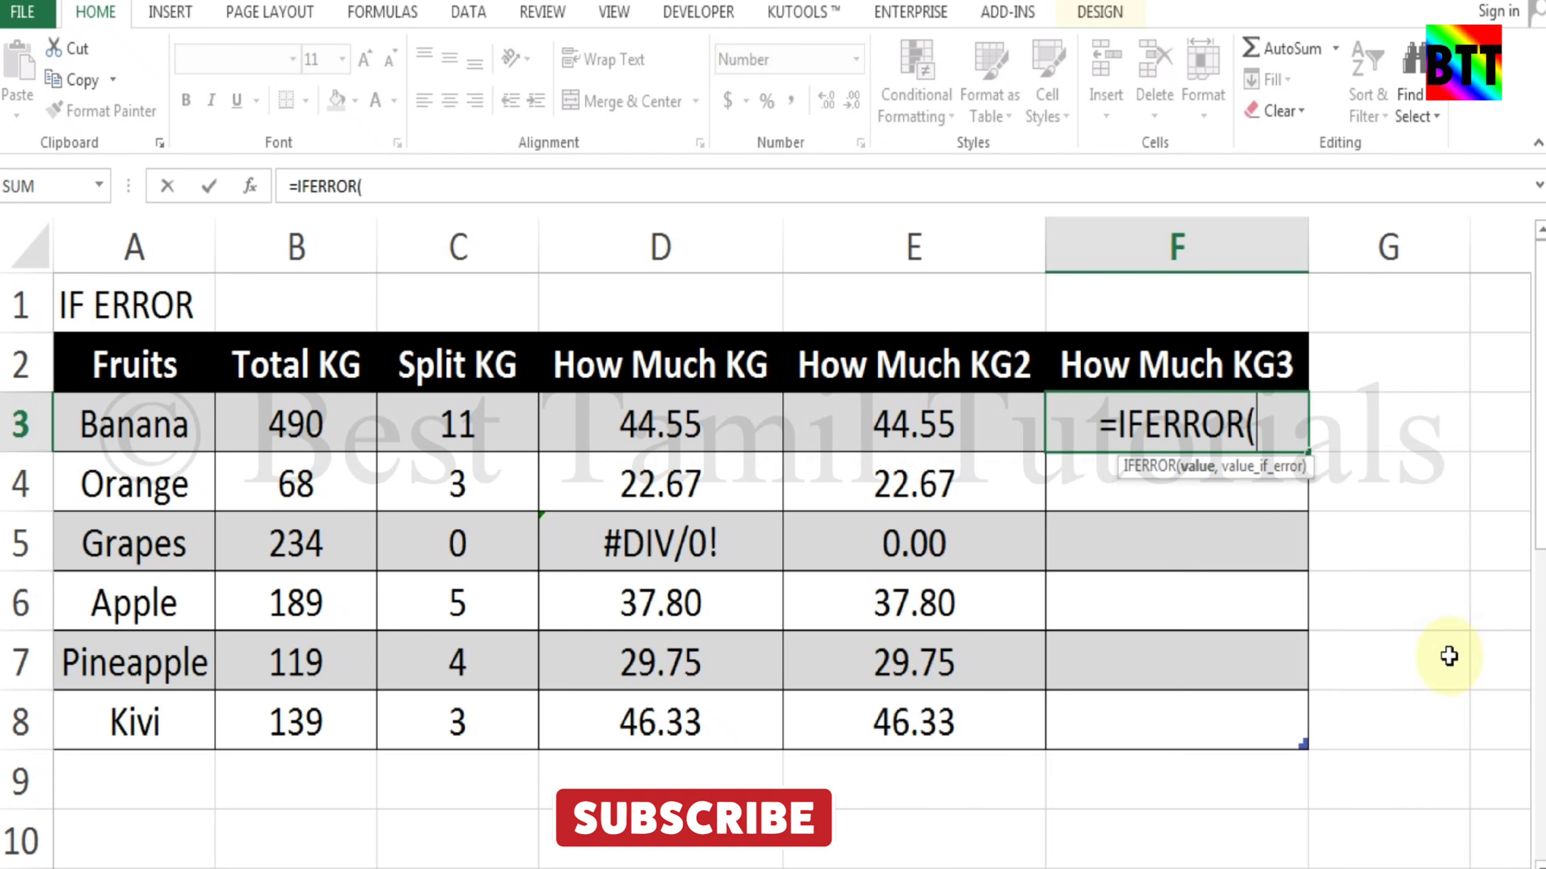
left_click(669, 420)
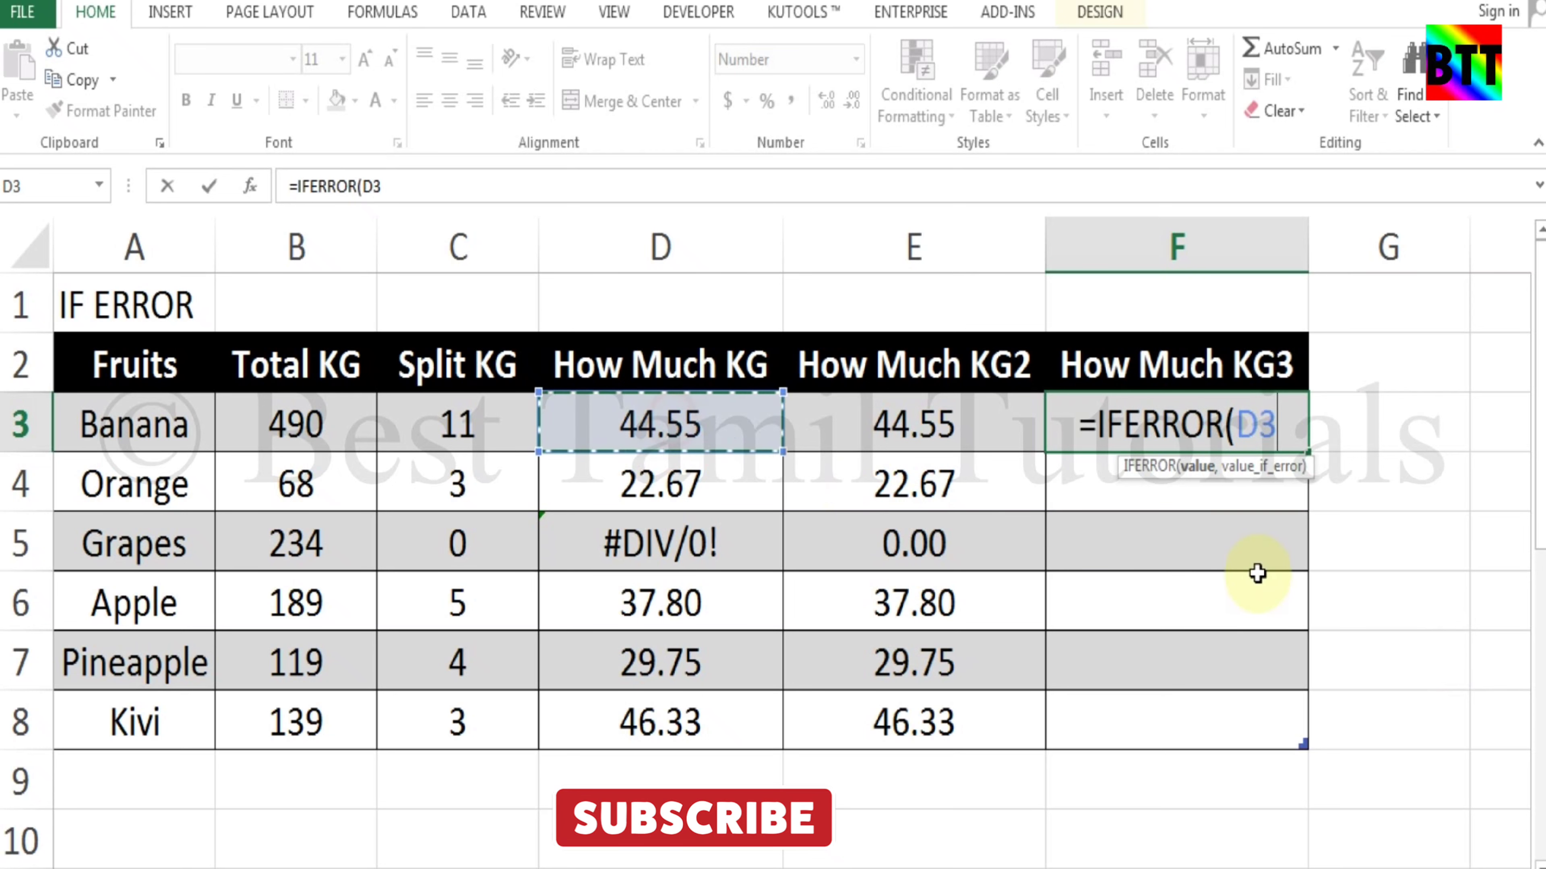
type(",")
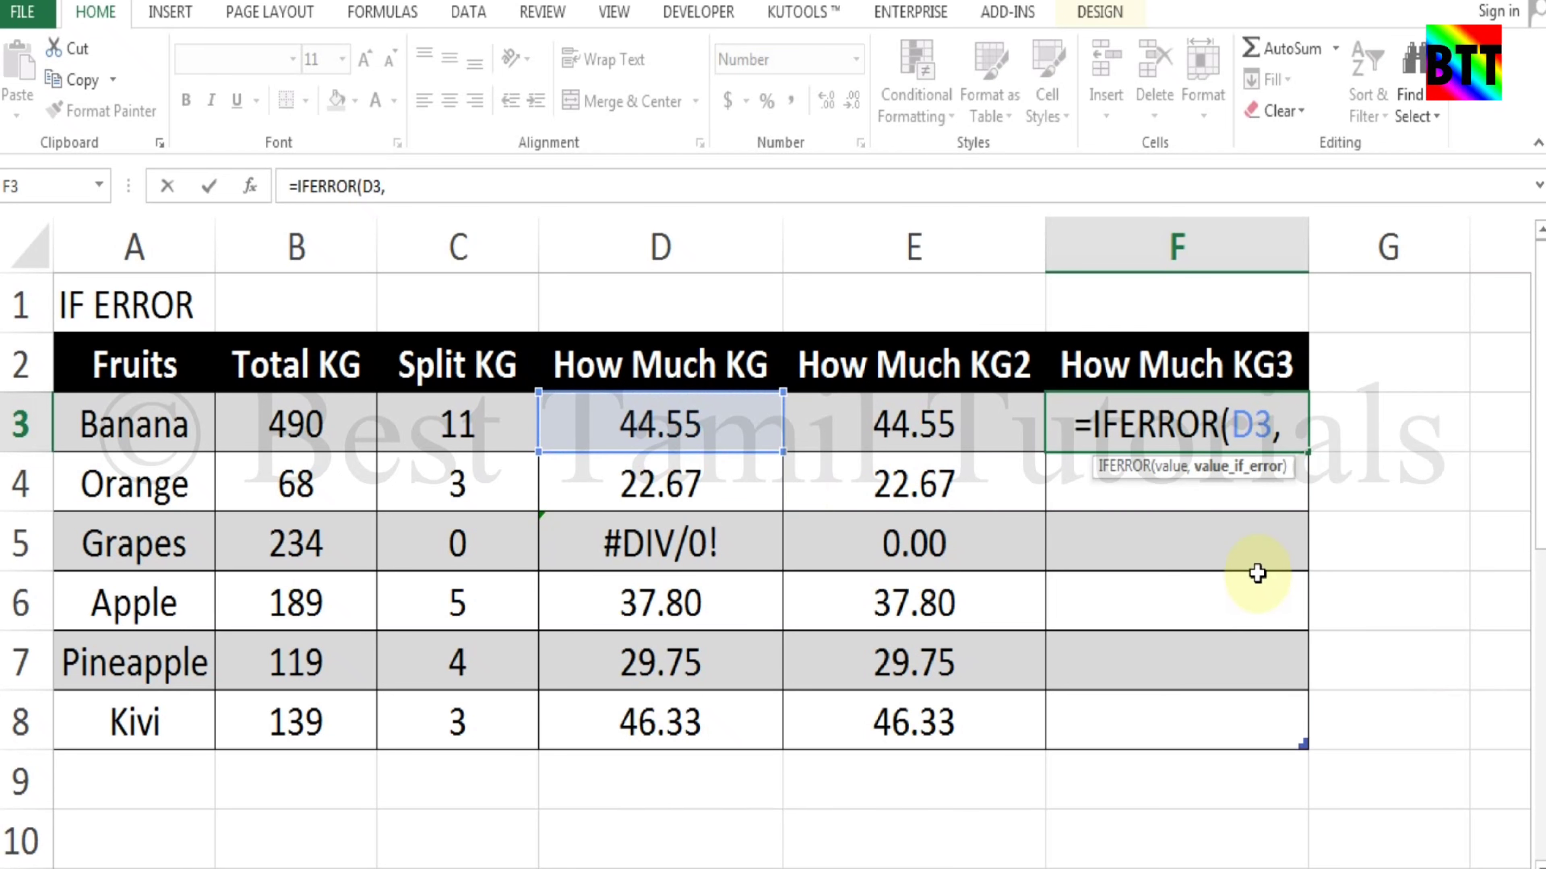
type("\"")
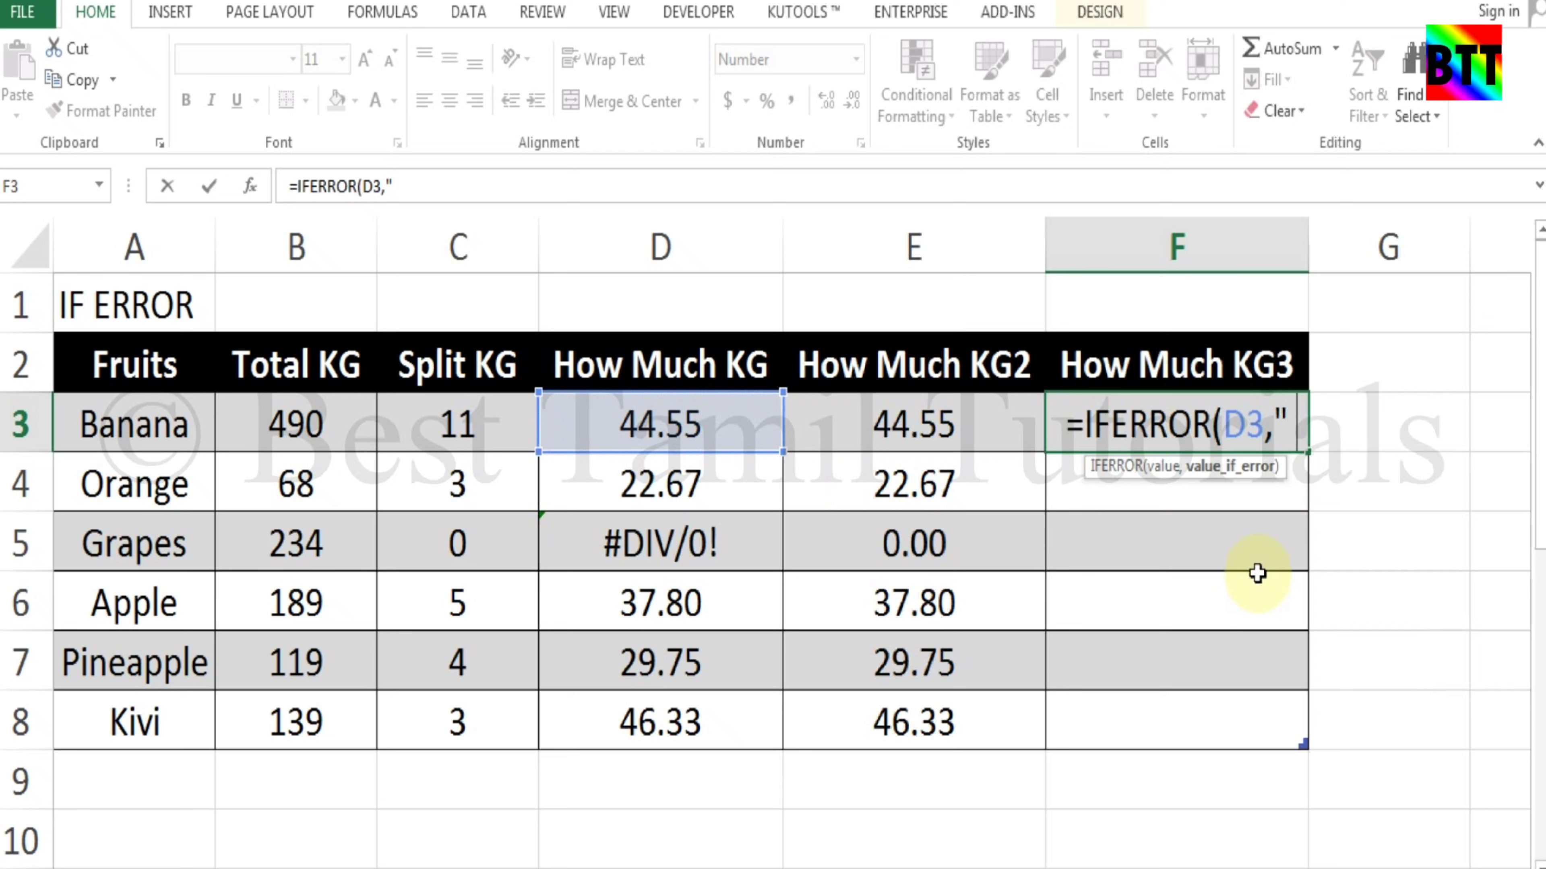
type(" \"")
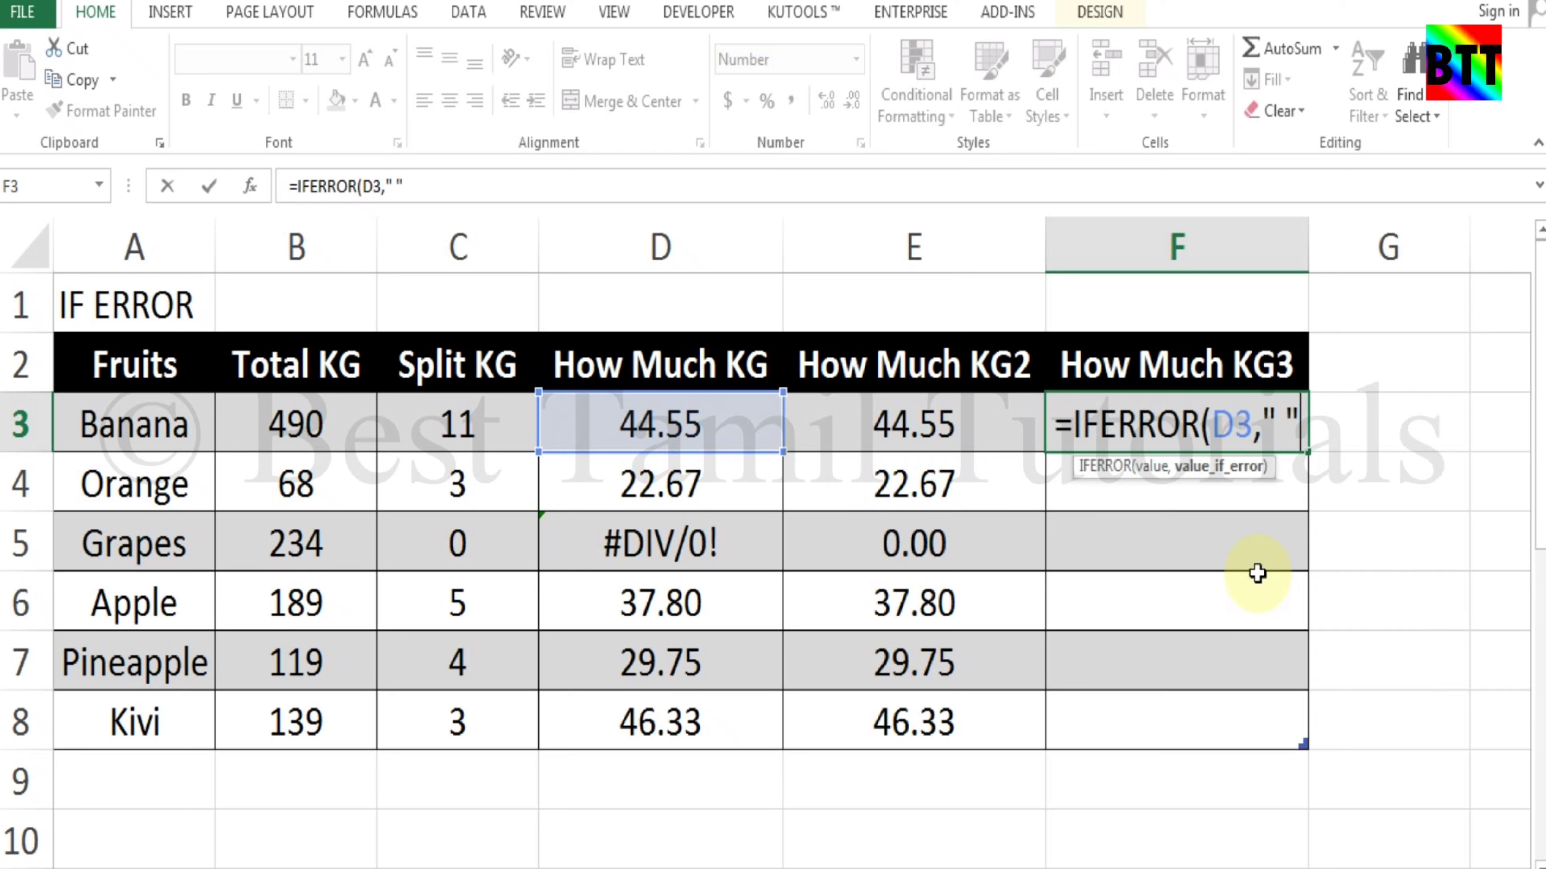
type(")")
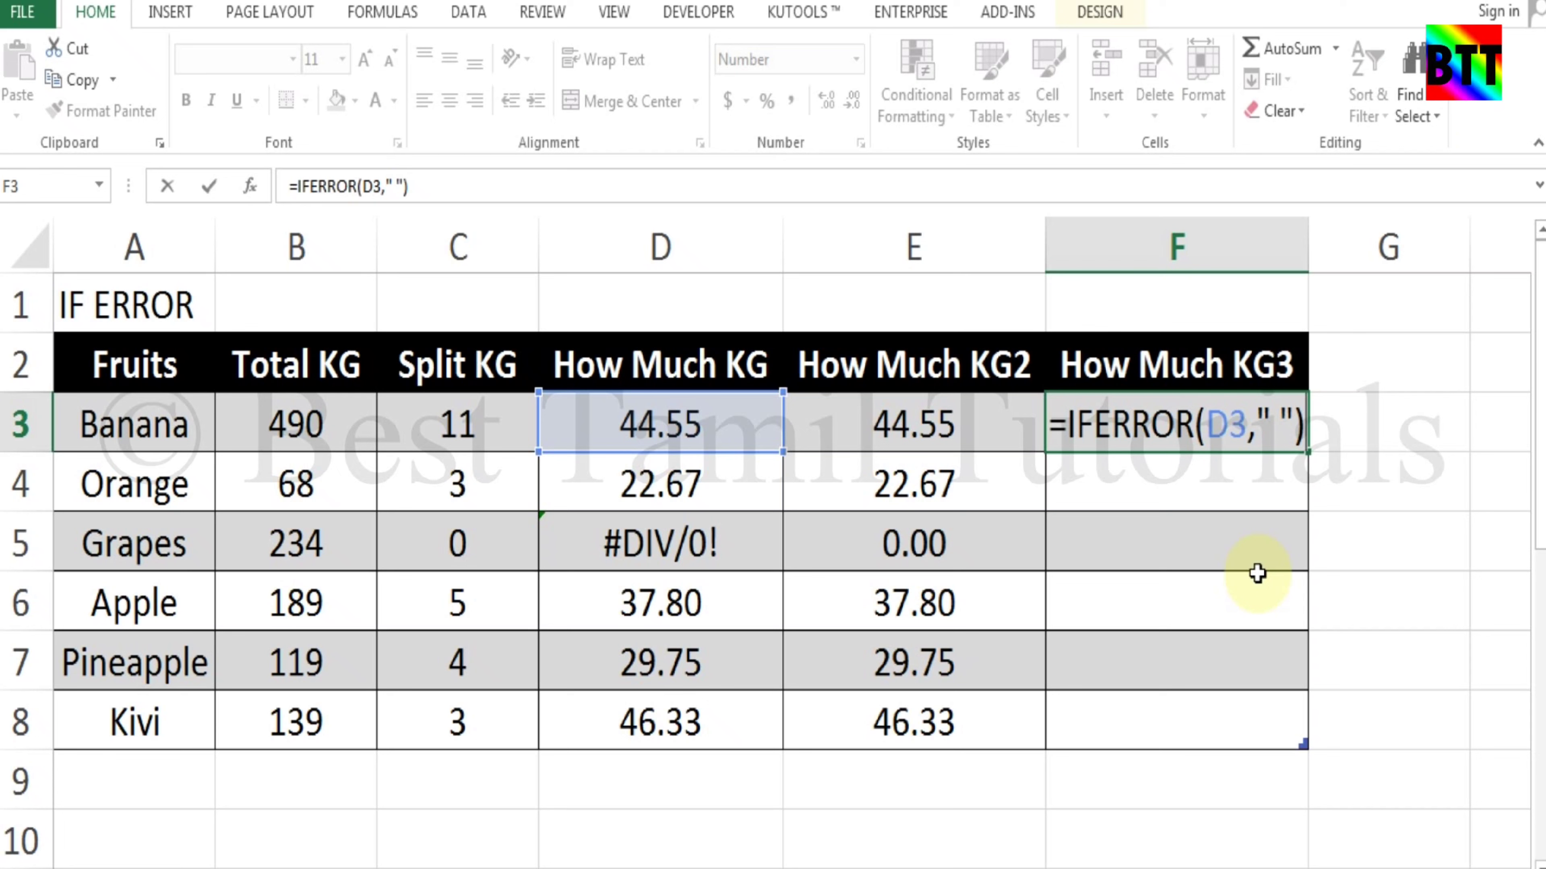
key("Return")
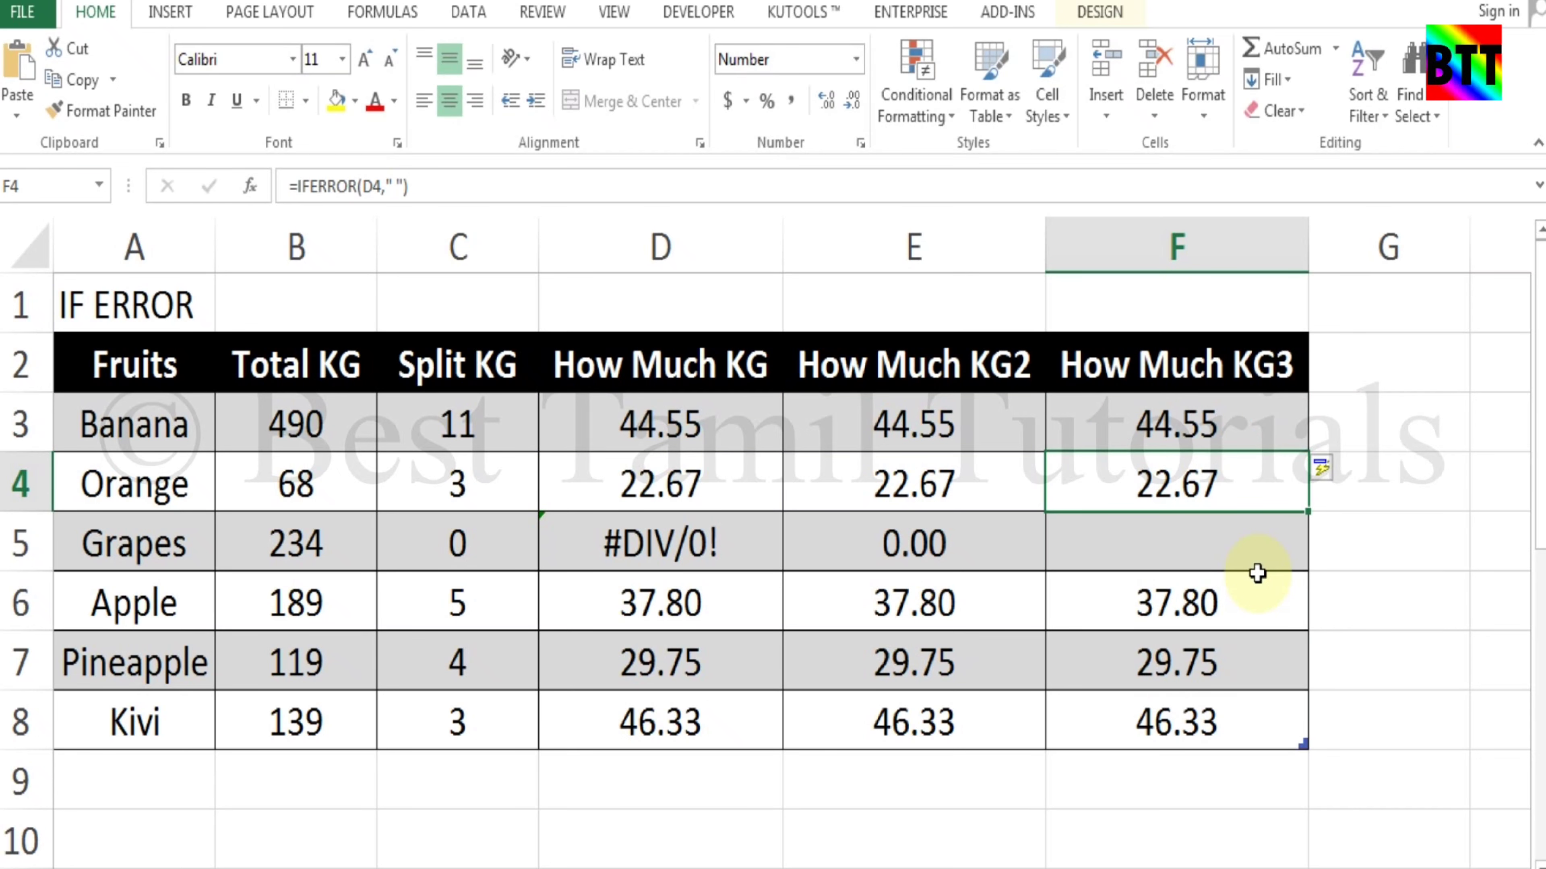
Examine the IFERROR formulas and results in the How Much KG3 cells from F3 to F5.
key("Down")
key("Up")
key("Up")
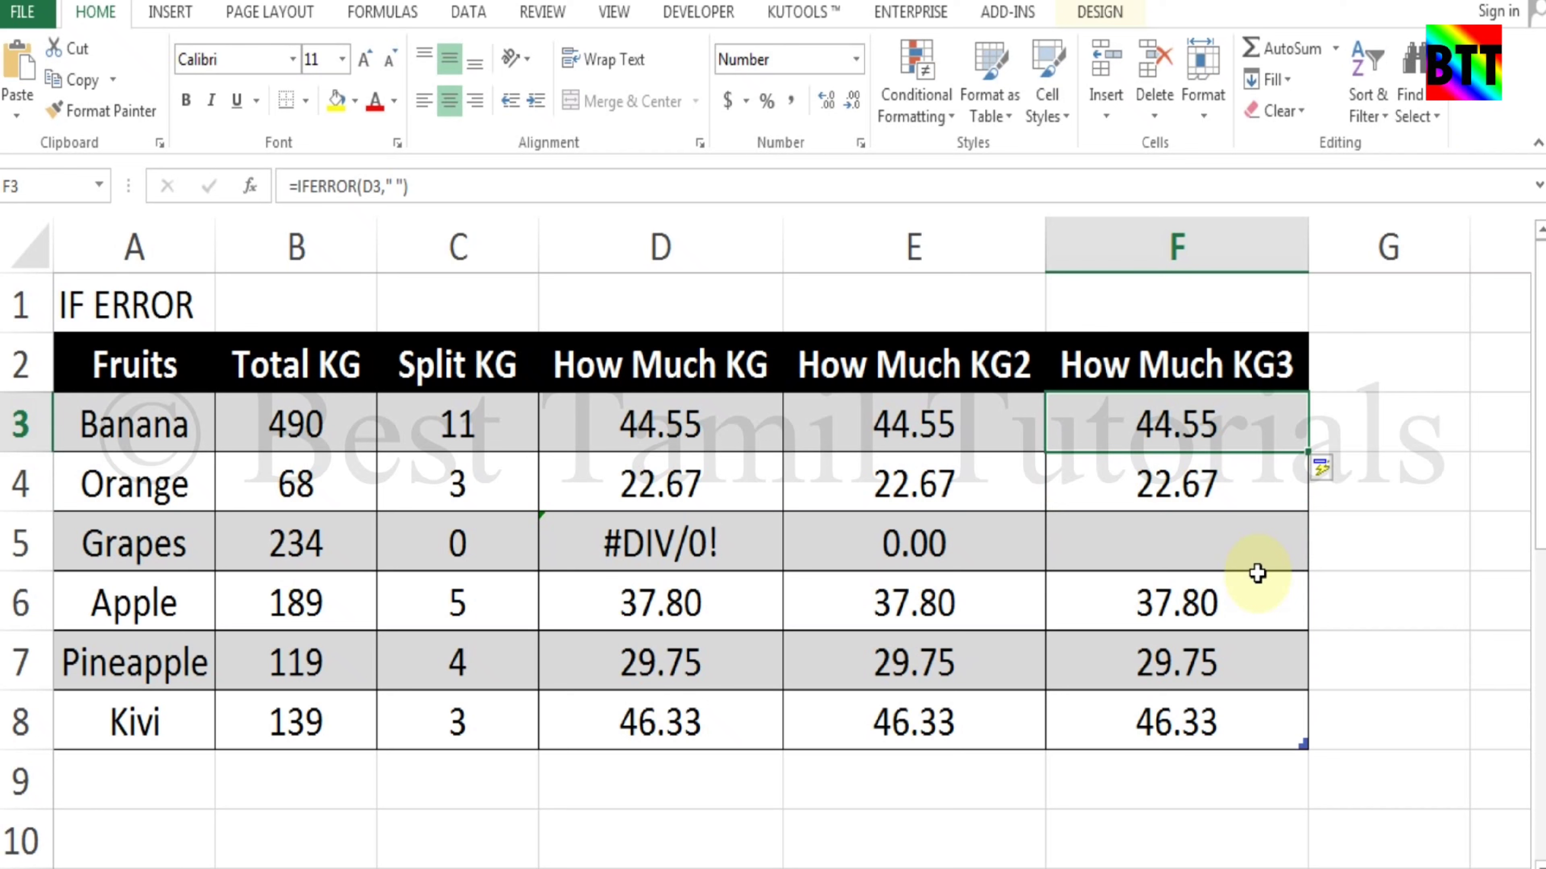
key("Down")
key("Up")
key("Down")
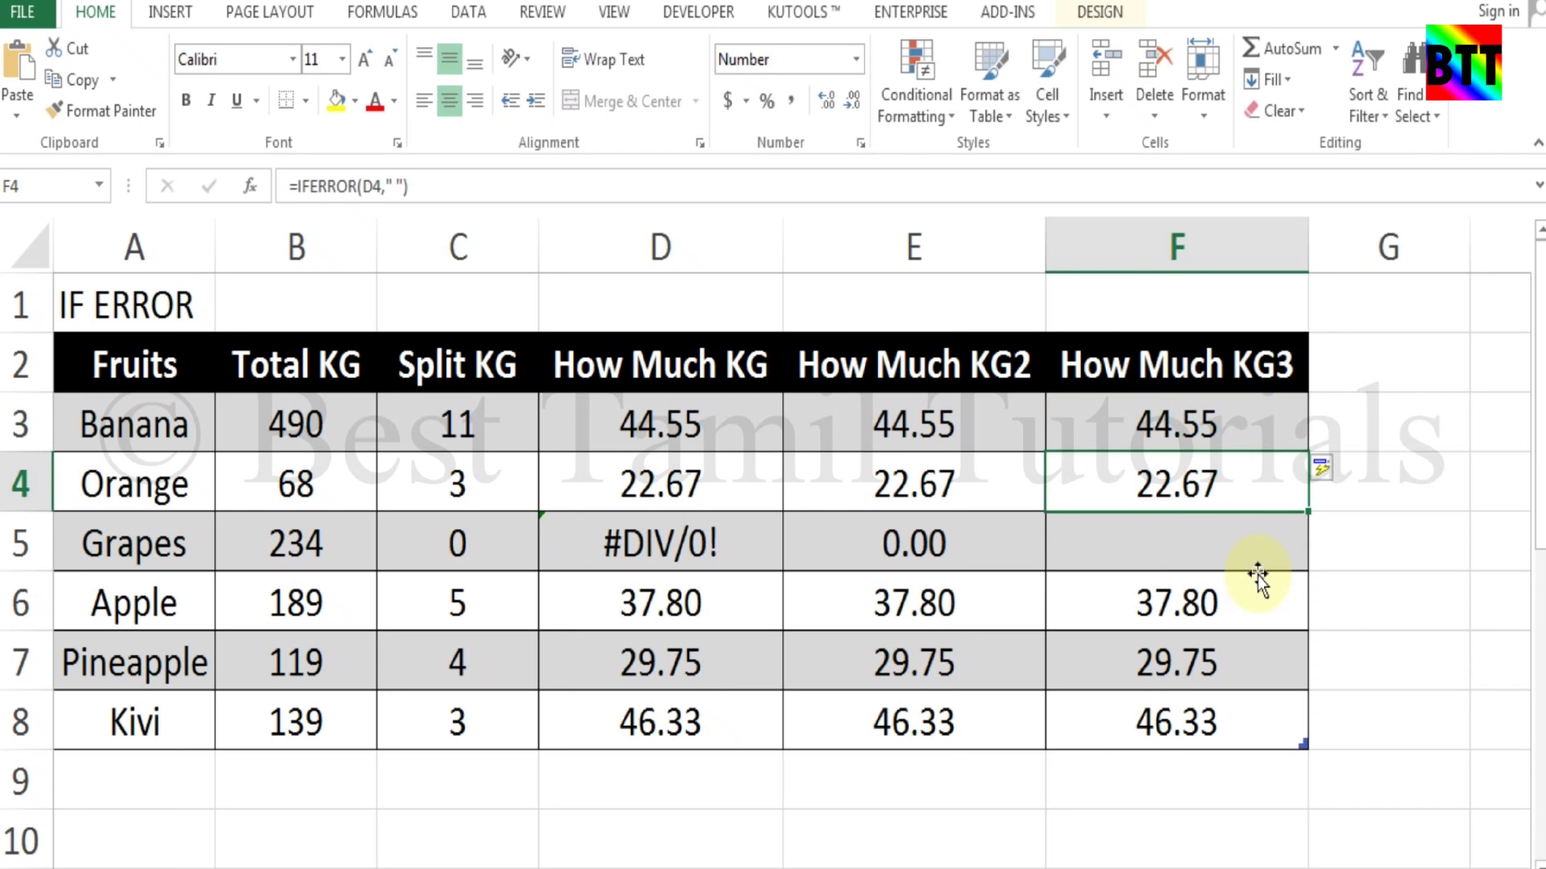
key("Down")
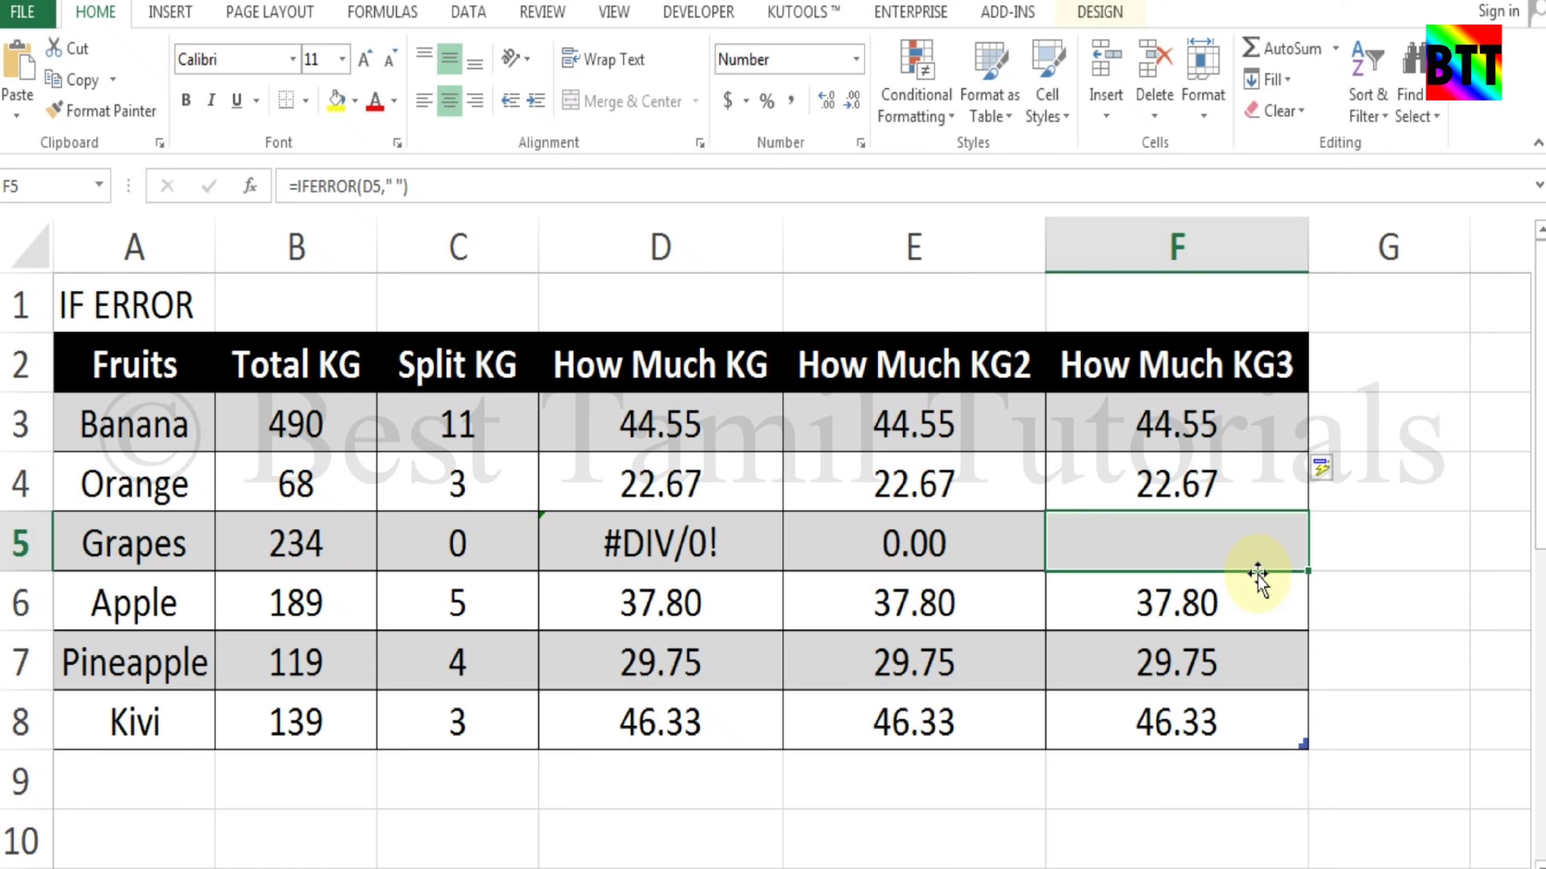
key("Up")
key("Up")
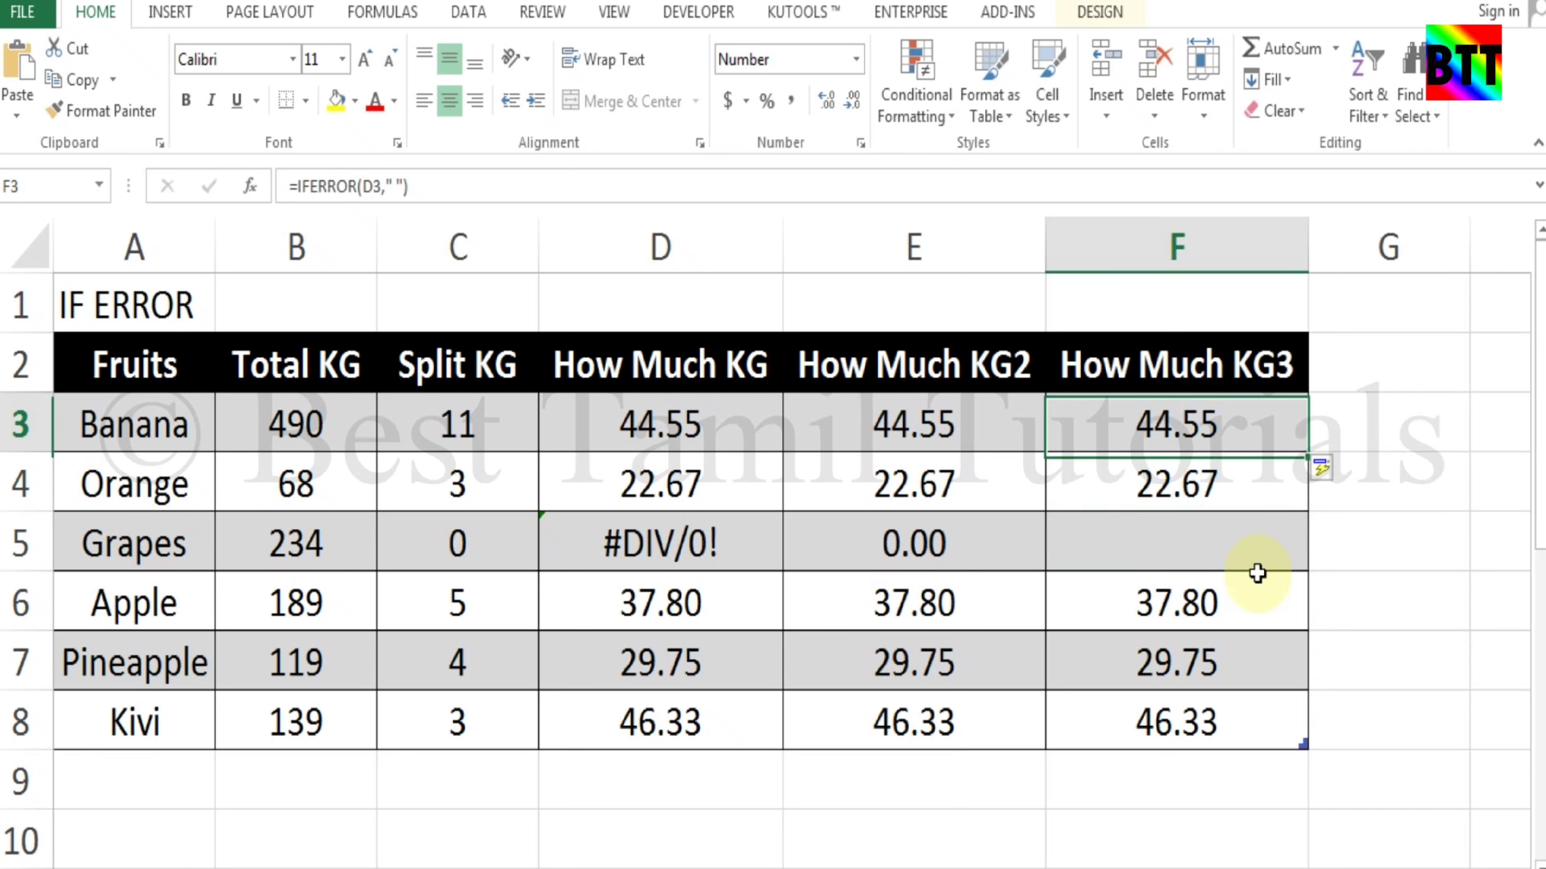